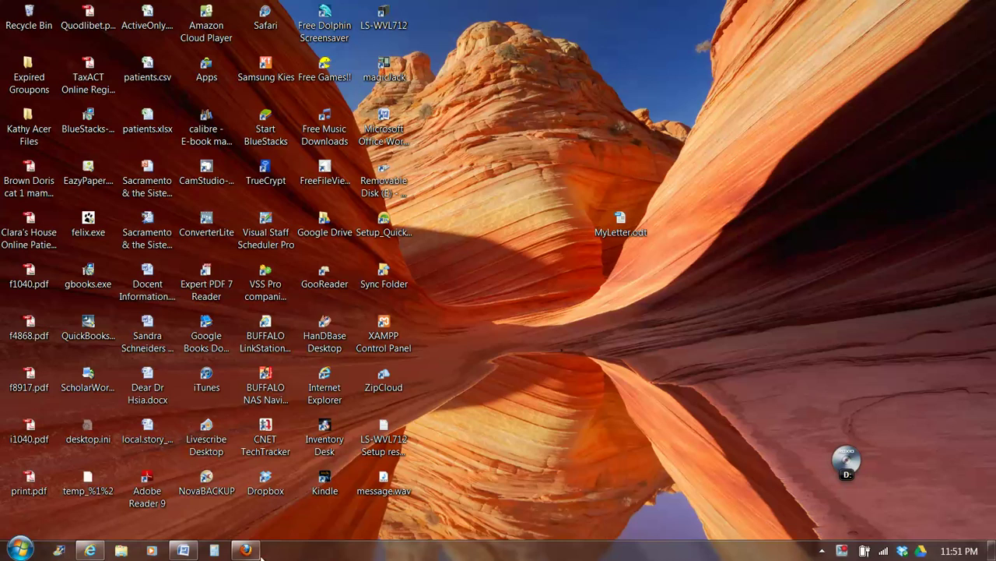
Restore the Practice Fusion window showing the recently accessed patients list
{"action": "mouse_move", "coordinate": [90, 550]}
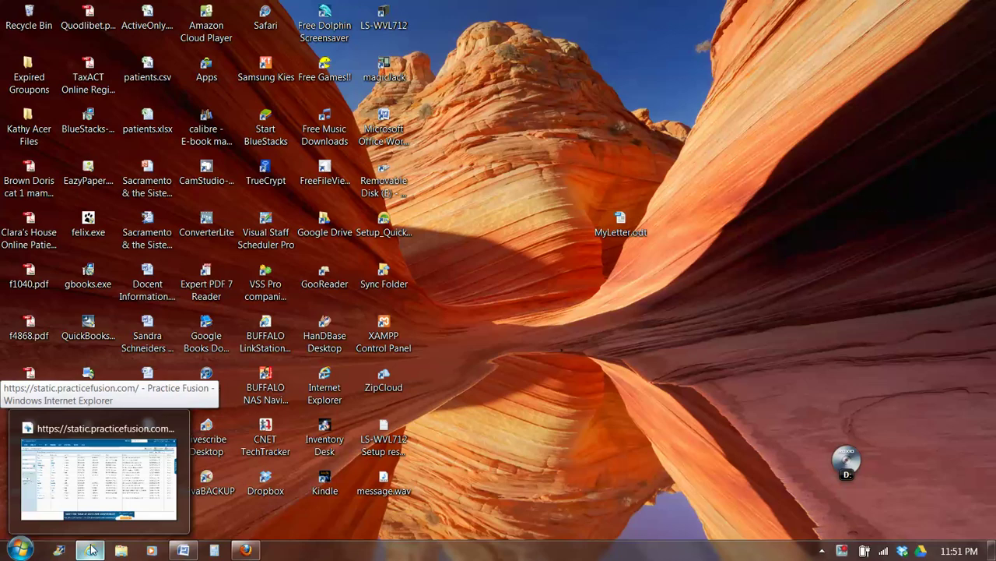
{"action": "left_click", "coordinate": [98, 506]}
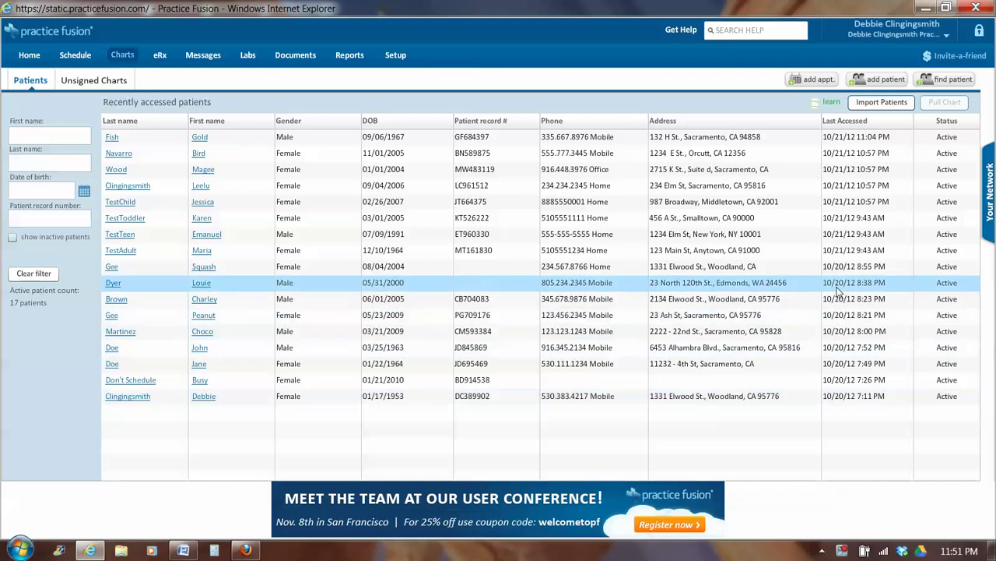
{"action": "left_click", "coordinate": [878, 81]}
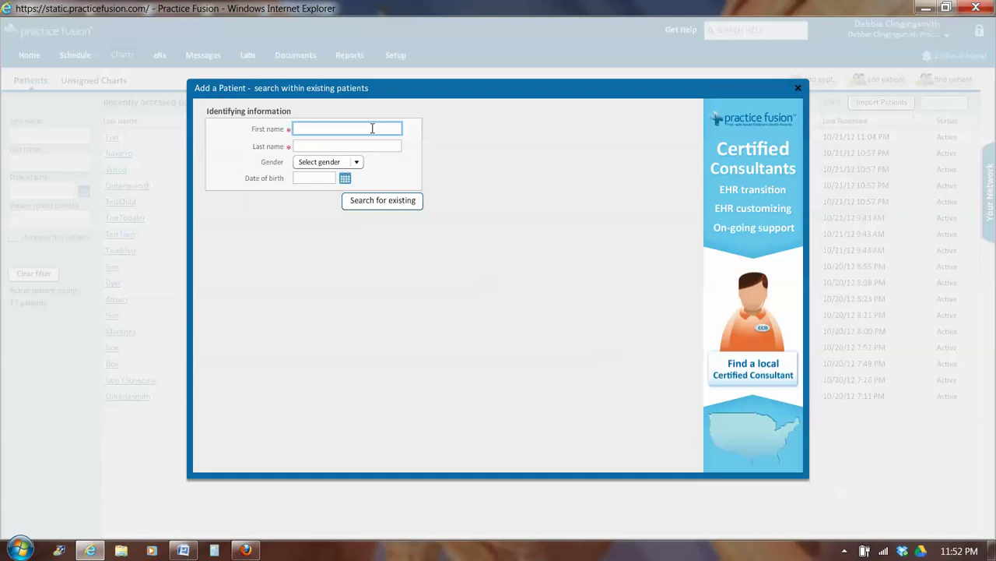
{"action": "key", "text": "Tab"}
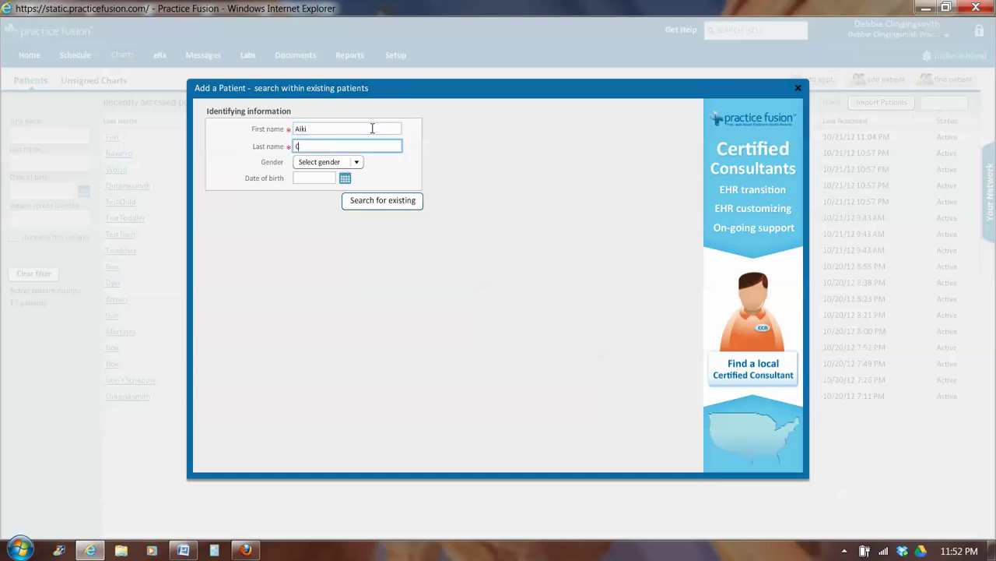
{"action": "left_click", "coordinate": [358, 168]}
{"action": "left_click", "coordinate": [340, 189]}
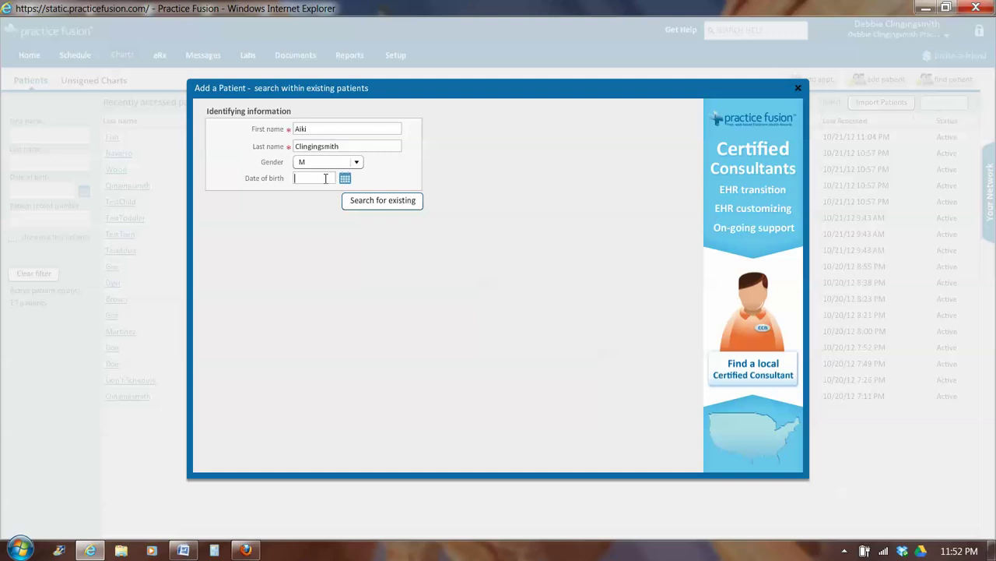
{"action": "key", "text": "Return"}
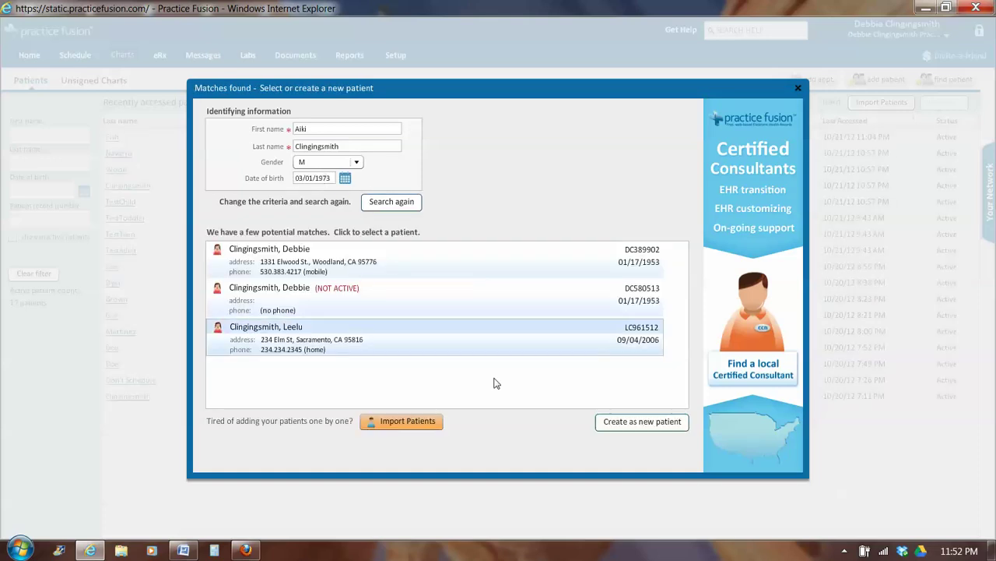
Create the person as a new patient with a generated record number, phone preferred, and their mobile number
{"action": "left_click", "coordinate": [620, 424]}
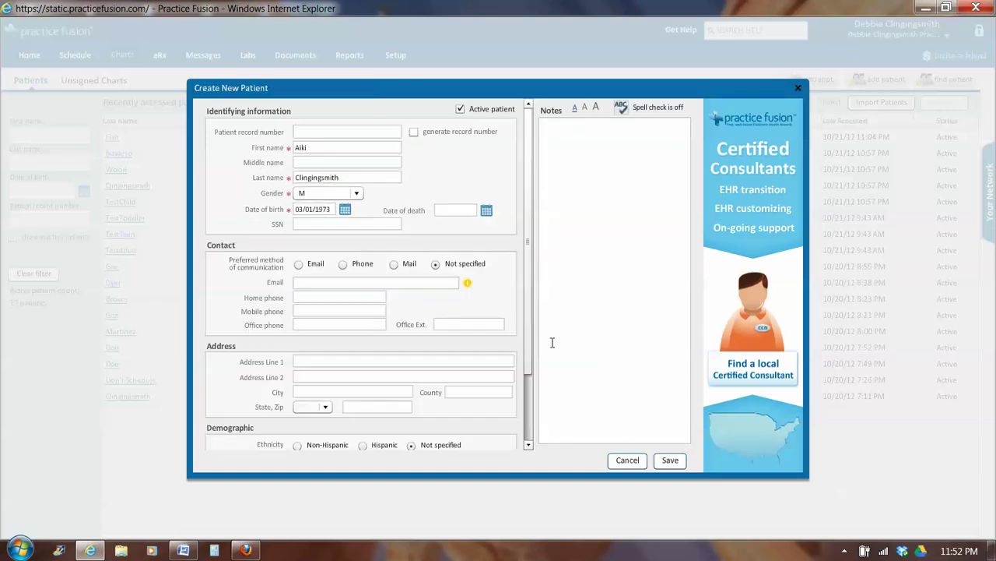
{"action": "left_click", "coordinate": [315, 132]}
{"action": "left_click", "coordinate": [413, 134]}
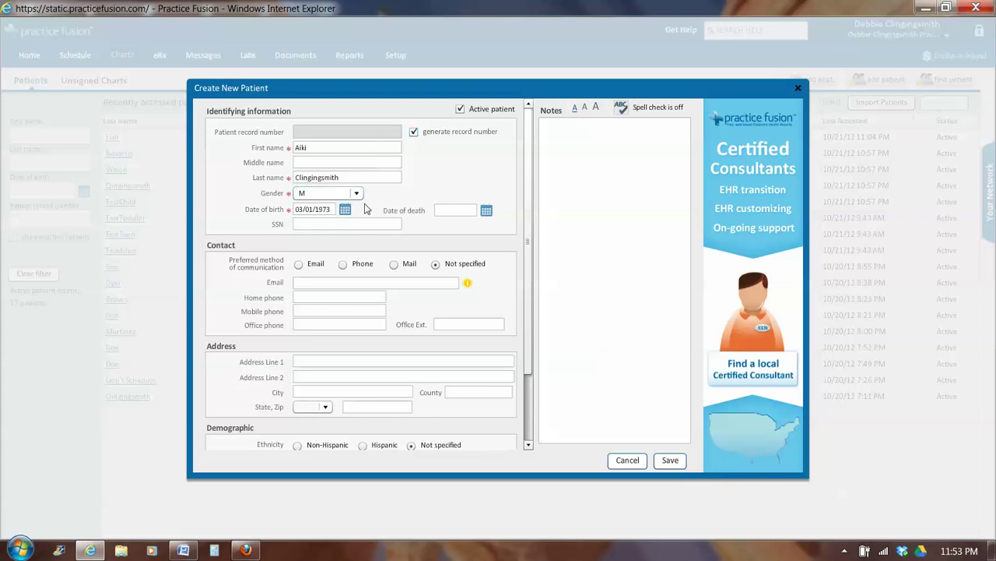
{"action": "left_click", "coordinate": [344, 264]}
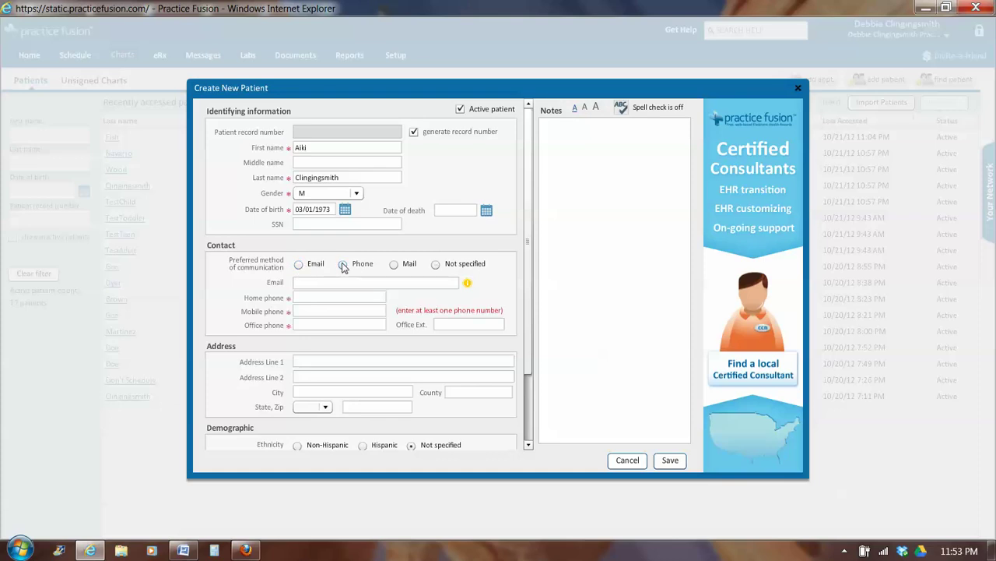
{"action": "left_click", "coordinate": [318, 310]}
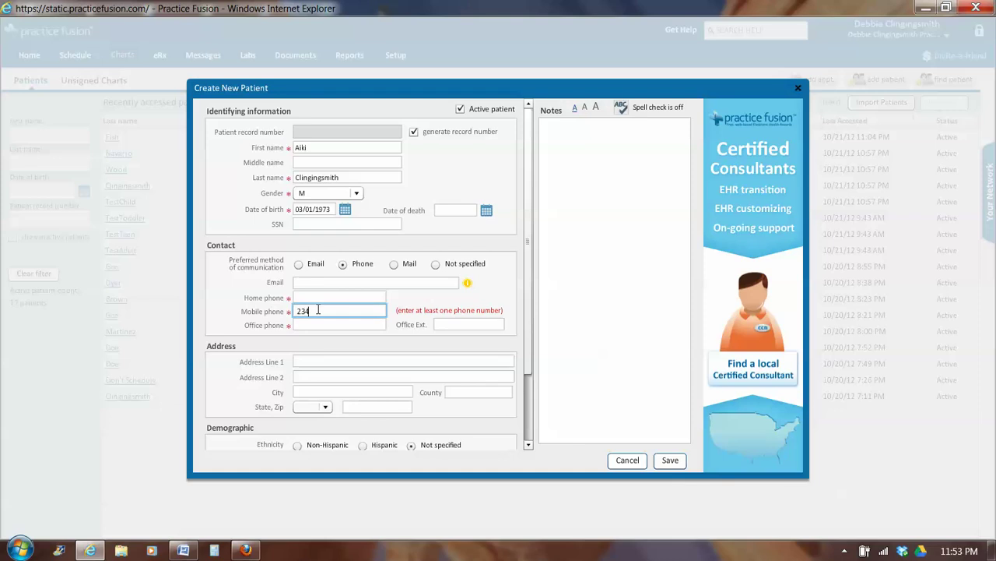
Enter the patient's street address, city, matching county, state CA and zip code
{"action": "left_click", "coordinate": [315, 362]}
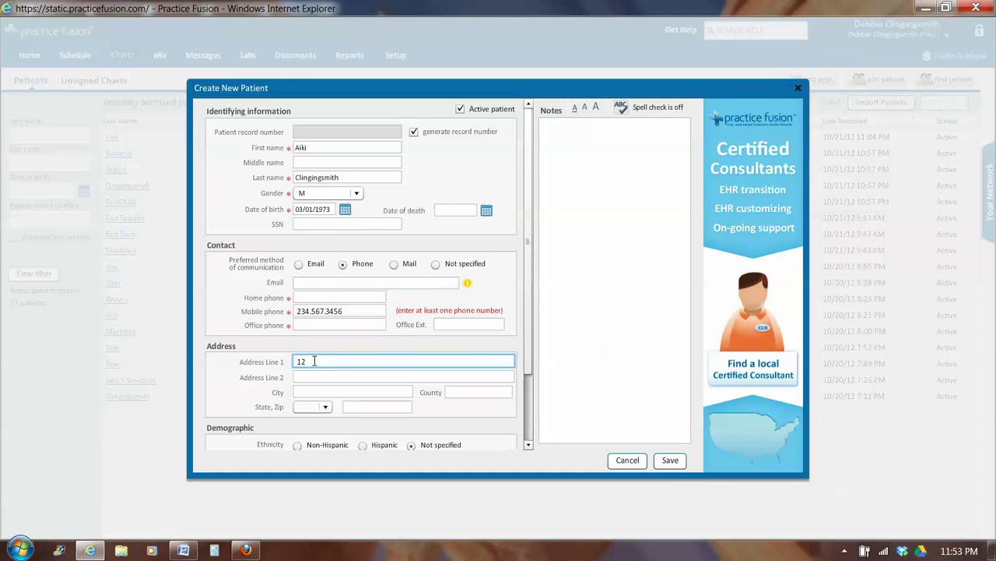
{"action": "left_click", "coordinate": [315, 391]}
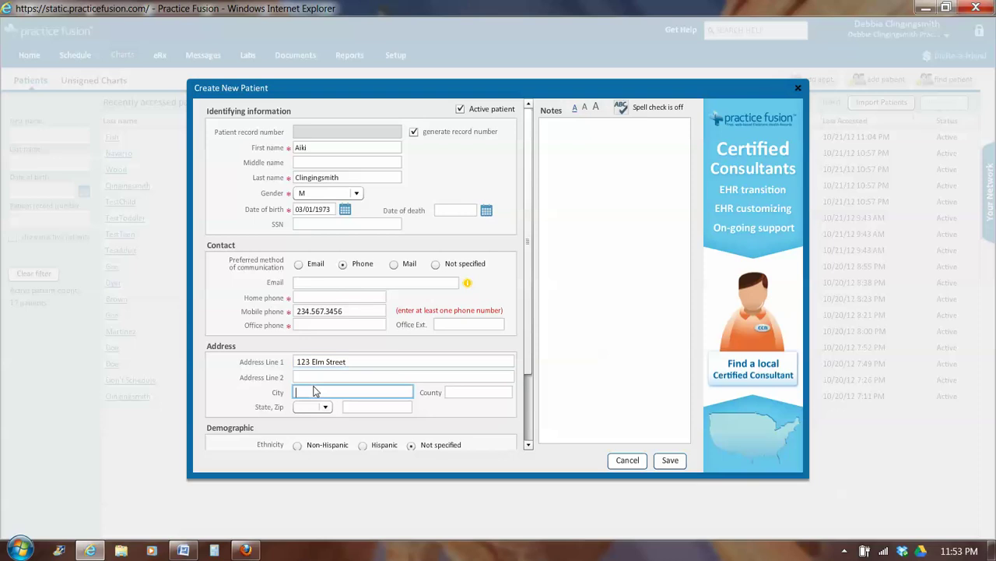
{"action": "type", "text": "Sacramento"}
{"action": "double_click", "coordinate": [337, 390]}
{"action": "key", "text": "ctrl+c"}
{"action": "left_click", "coordinate": [448, 391]}
{"action": "key", "text": "ctrl+v"}
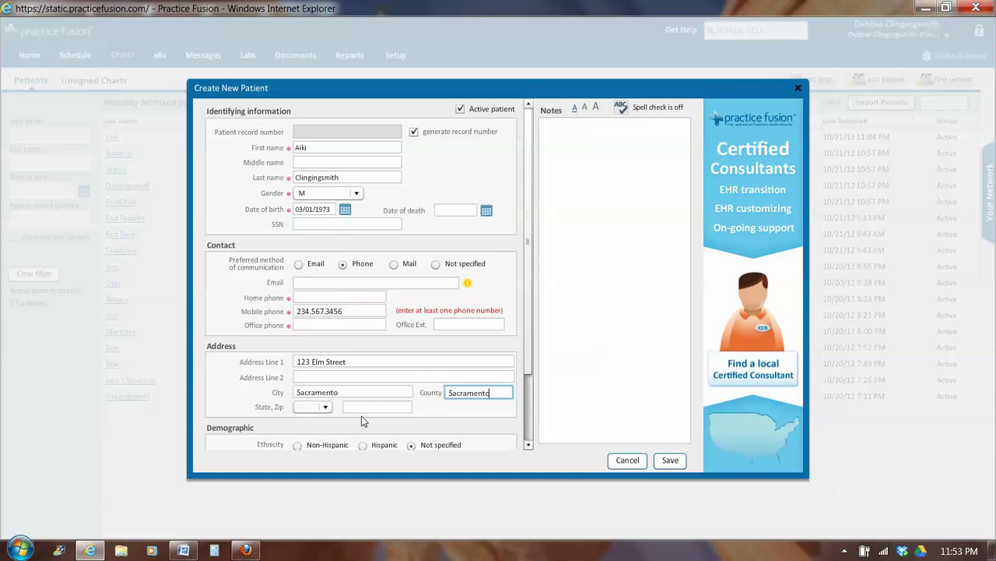
{"action": "left_click", "coordinate": [326, 408]}
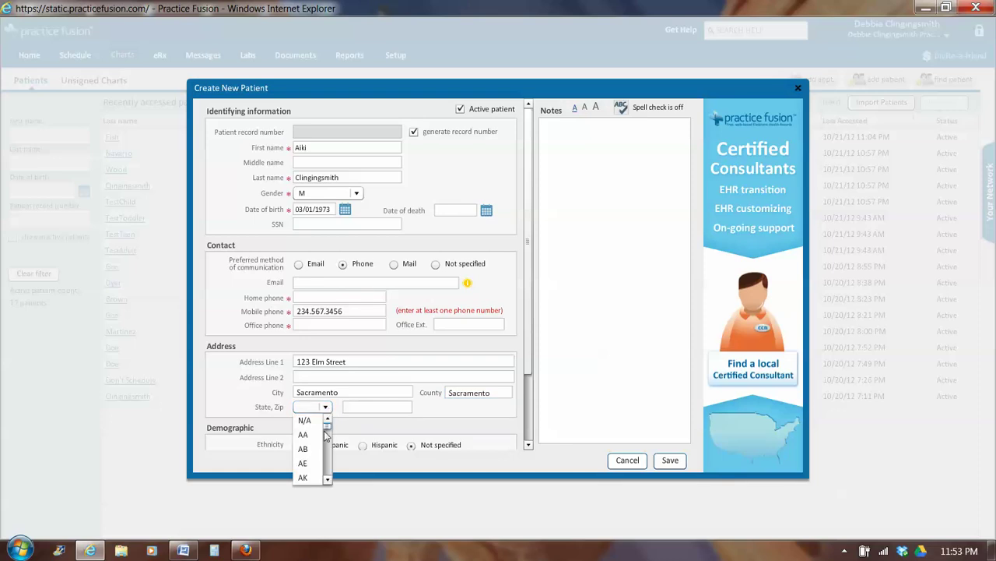
{"action": "scroll", "coordinate": [327, 450], "scroll_direction": "down", "scroll_amount": 1}
{"action": "scroll", "coordinate": [327, 450], "scroll_direction": "down", "scroll_amount": 3}
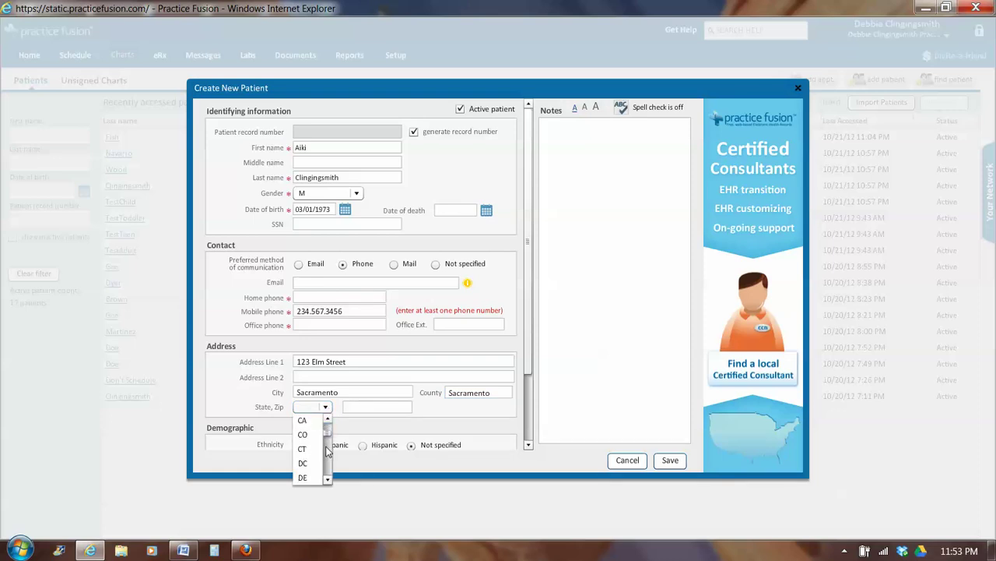
{"action": "left_click", "coordinate": [325, 420]}
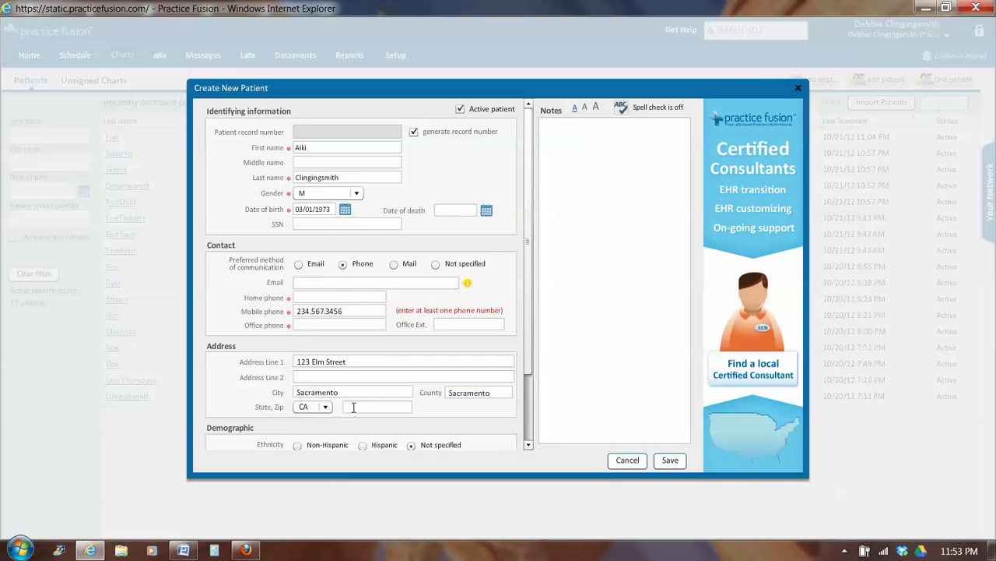
{"action": "left_click", "coordinate": [352, 406]}
{"action": "type", "text": "95816"}
Set the ethnicity to Non-Hispanic and the preferred language to English
{"action": "left_click_drag", "start_coordinate": [528, 241], "coordinate": [516, 329]}
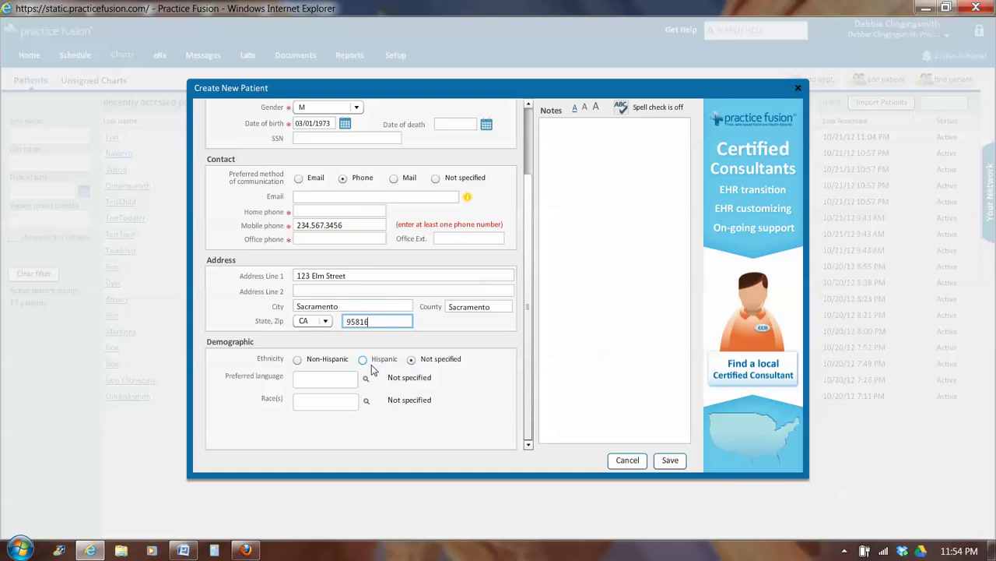
{"action": "left_click", "coordinate": [297, 361]}
{"action": "left_click", "coordinate": [341, 376]}
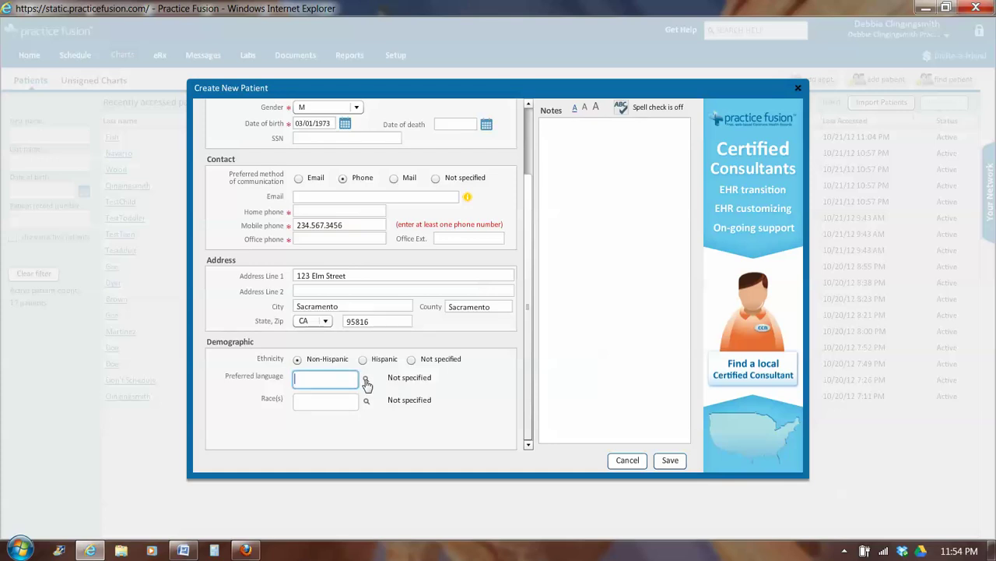
{"action": "left_click", "coordinate": [366, 380]}
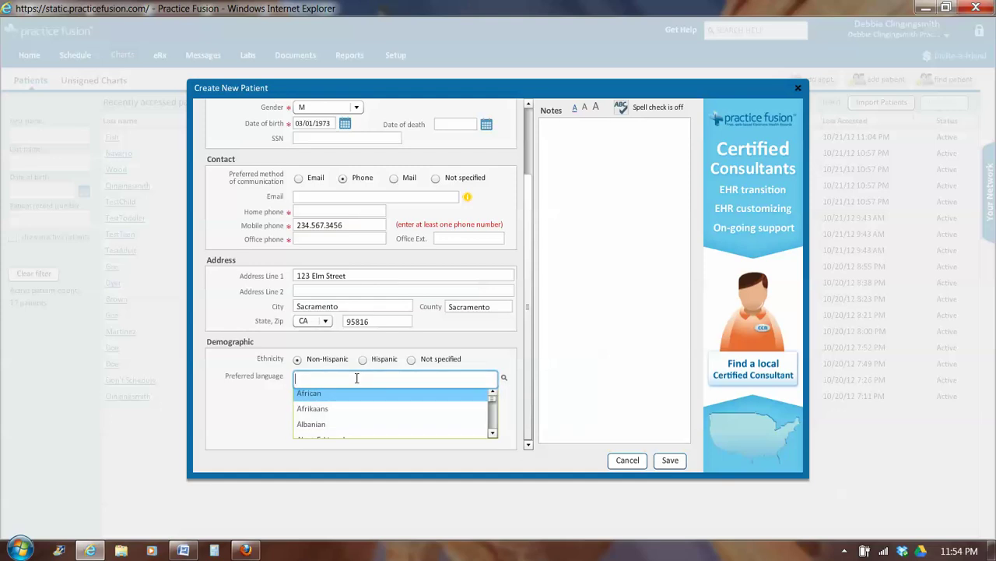
{"action": "type", "text": "eng"}
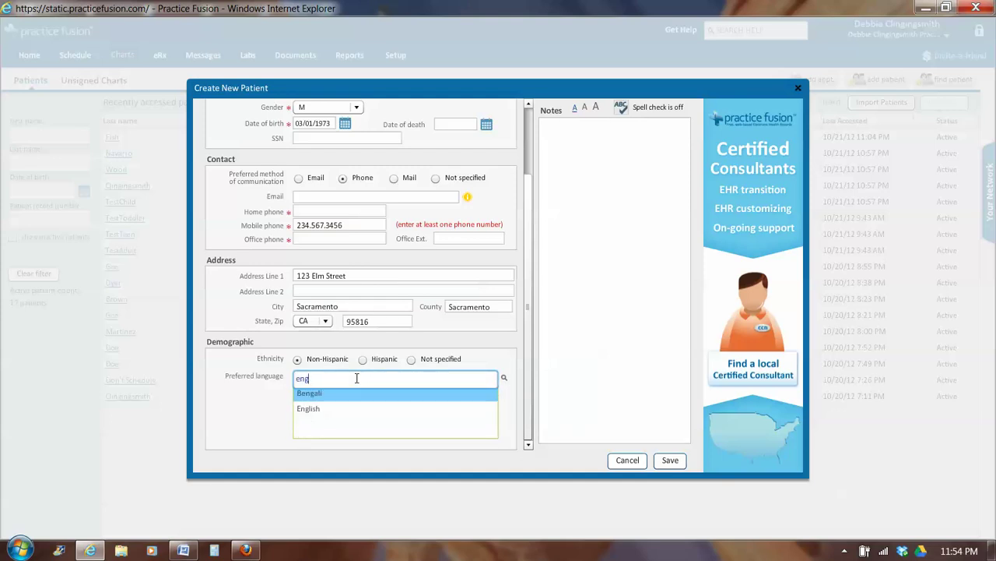
{"action": "left_click", "coordinate": [310, 409]}
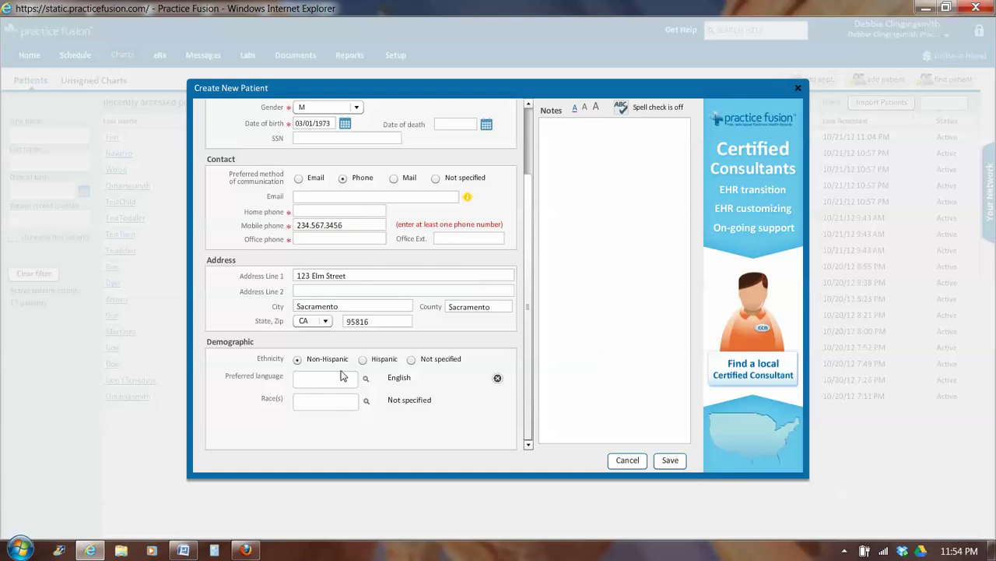
Set the race to Caucasian or European American
{"action": "left_click", "coordinate": [367, 404]}
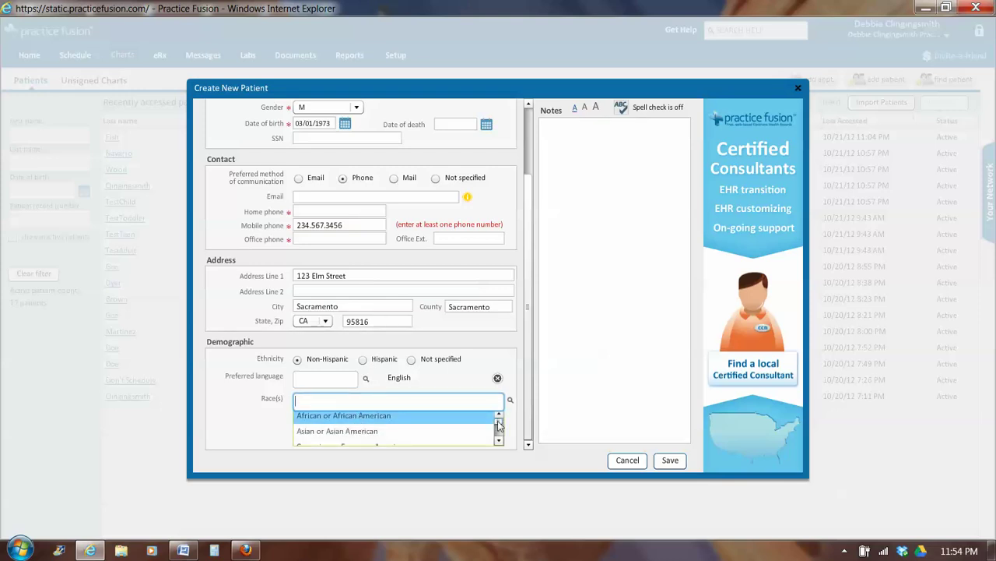
{"action": "left_click", "coordinate": [499, 424]}
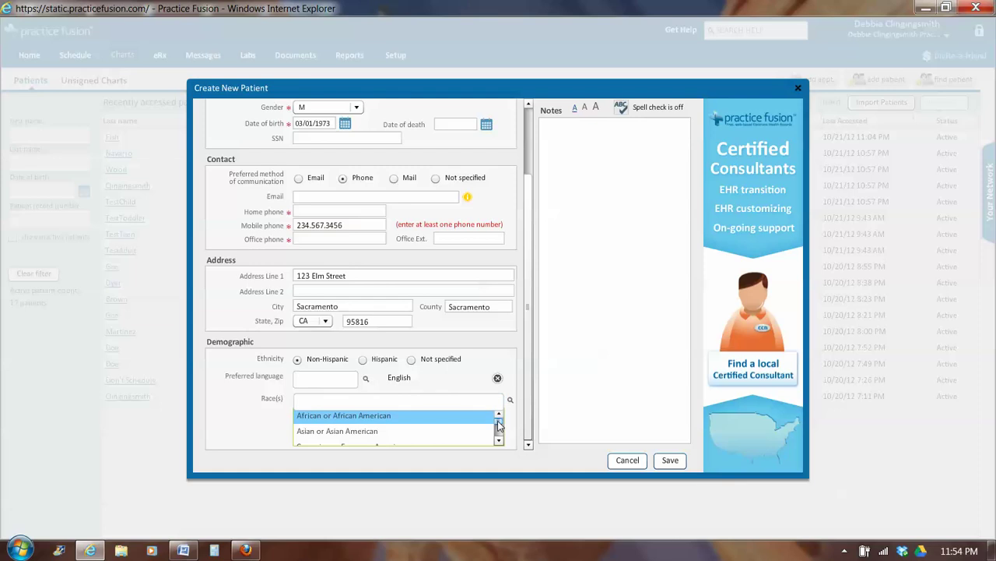
{"action": "left_click_drag", "start_coordinate": [499, 426], "coordinate": [499, 425]}
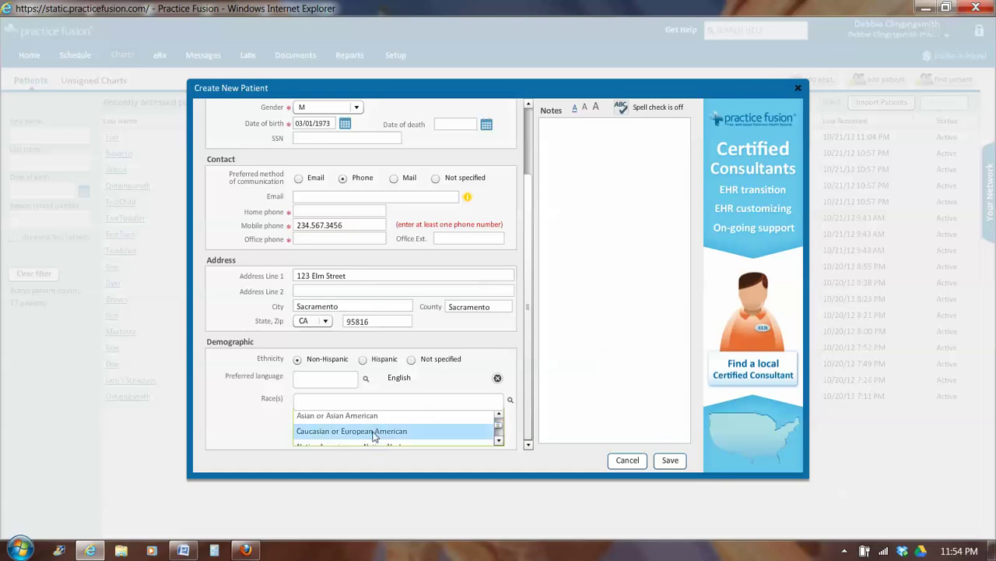
{"action": "left_click", "coordinate": [373, 431]}
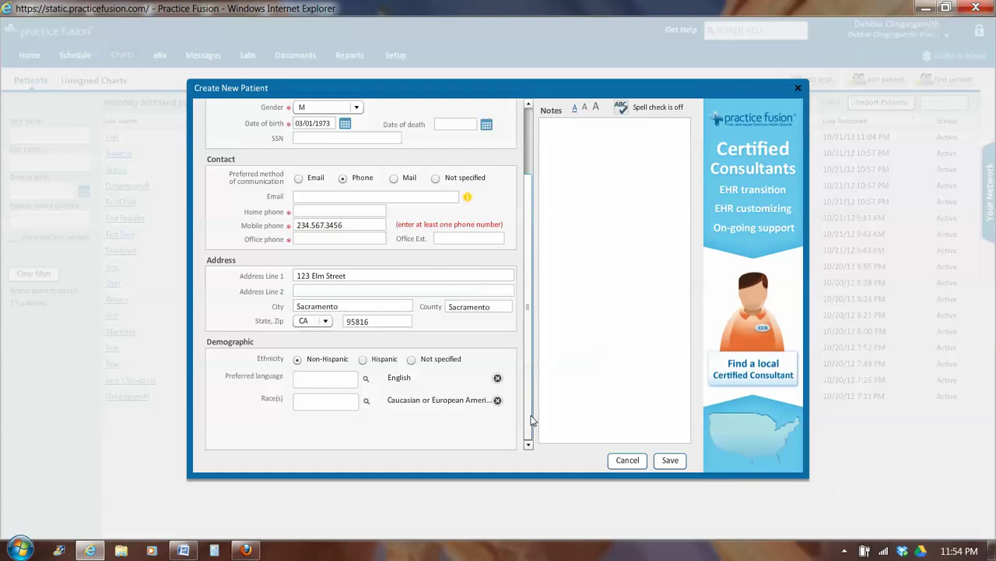
{"action": "left_click_drag", "start_coordinate": [533, 421], "coordinate": [540, 282]}
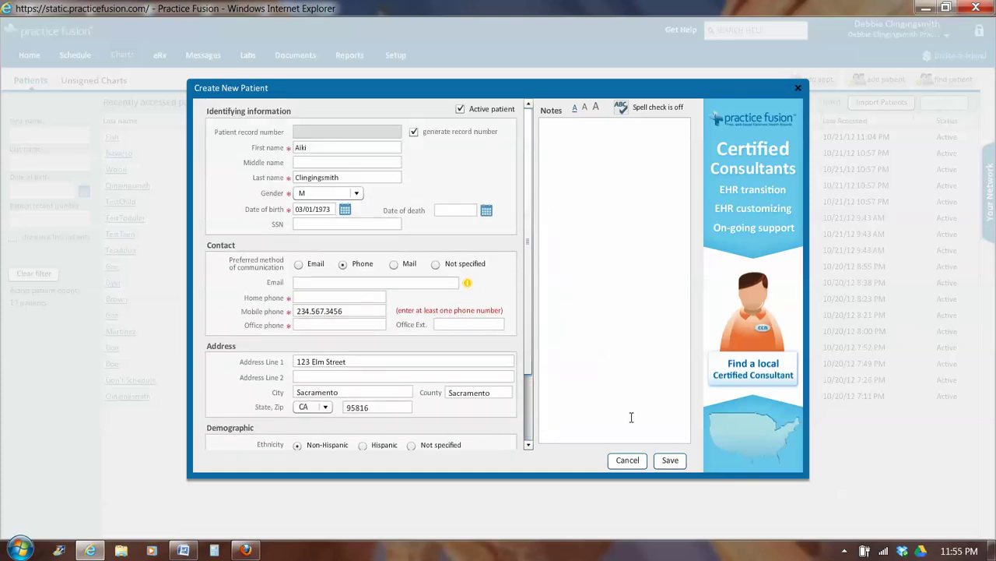
Save the new patient, then open the Basic page and highlight the generated record number
{"action": "left_click", "coordinate": [669, 463]}
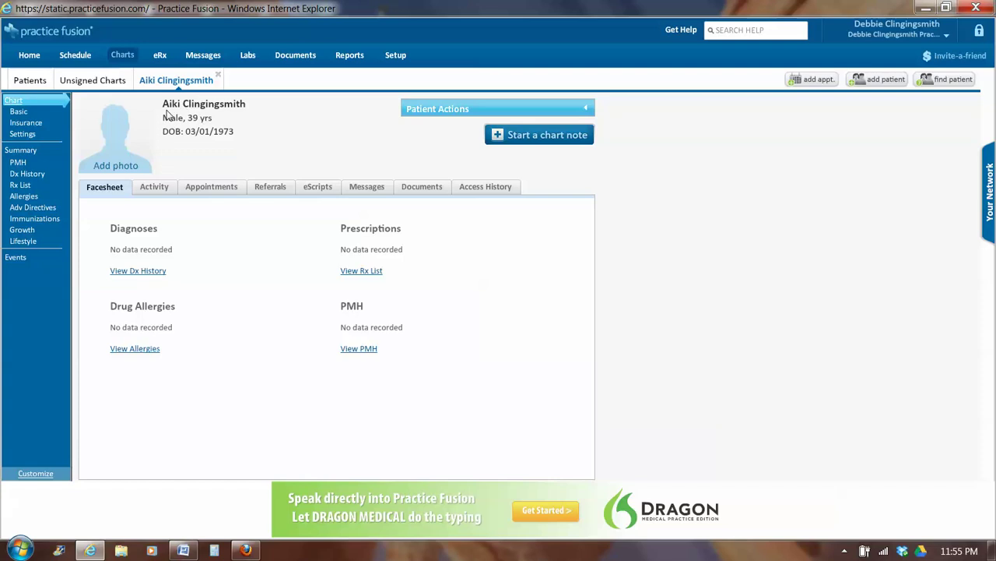
{"action": "left_click", "coordinate": [26, 117]}
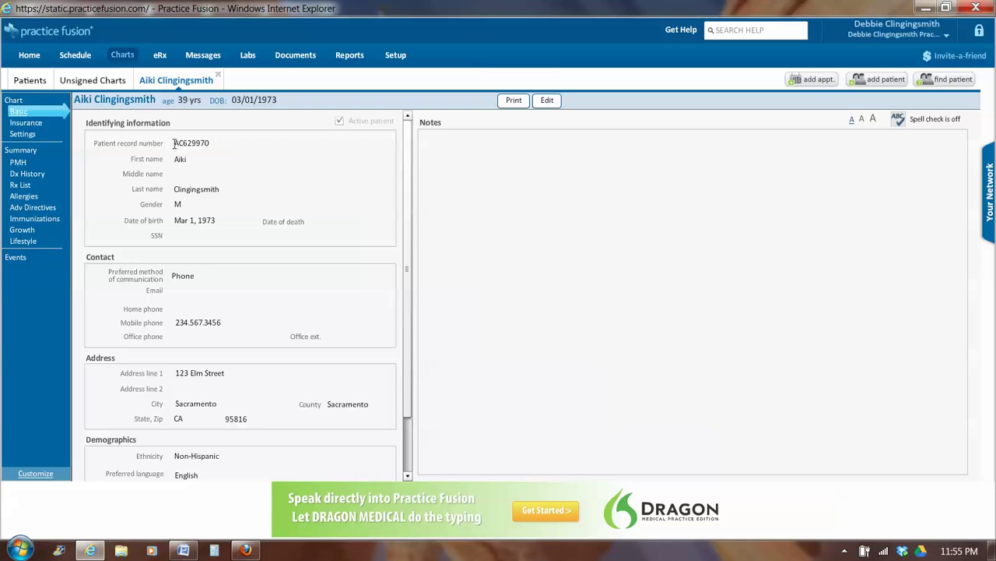
{"action": "left_click_drag", "start_coordinate": [177, 143], "coordinate": [184, 142]}
{"action": "left_click", "coordinate": [211, 143]}
{"action": "left_click_drag", "start_coordinate": [211, 143], "coordinate": [183, 148]}
Edit the basic information to add the patient's e-mail address, then save it
{"action": "left_click", "coordinate": [547, 102]}
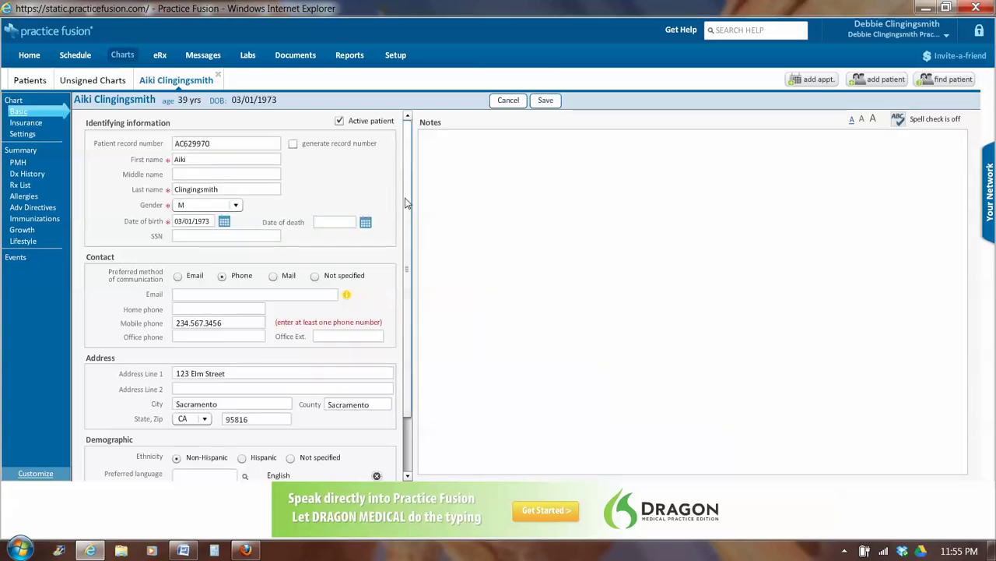
{"action": "scroll", "coordinate": [405, 232], "scroll_direction": "down", "scroll_amount": 2}
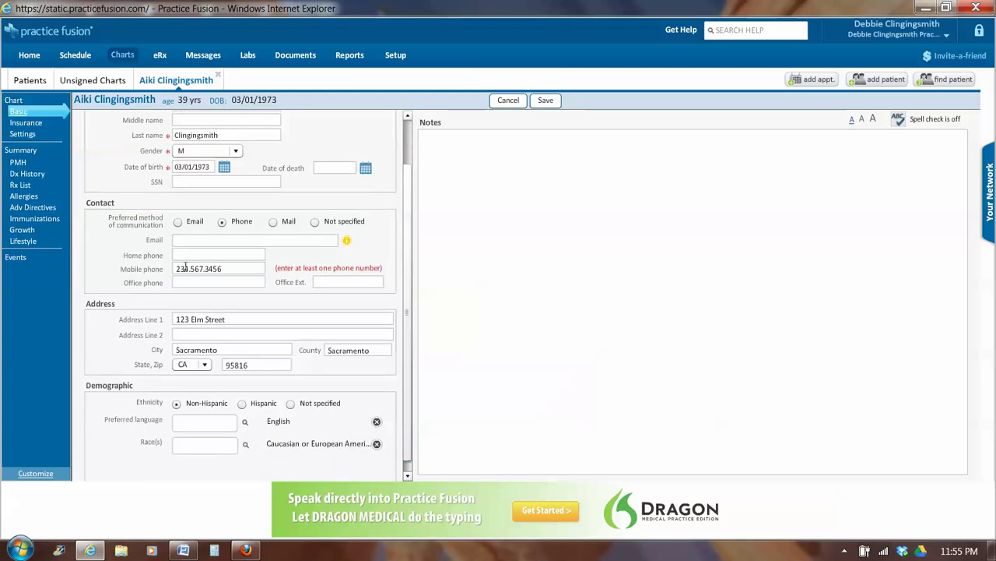
{"action": "left_click", "coordinate": [188, 241]}
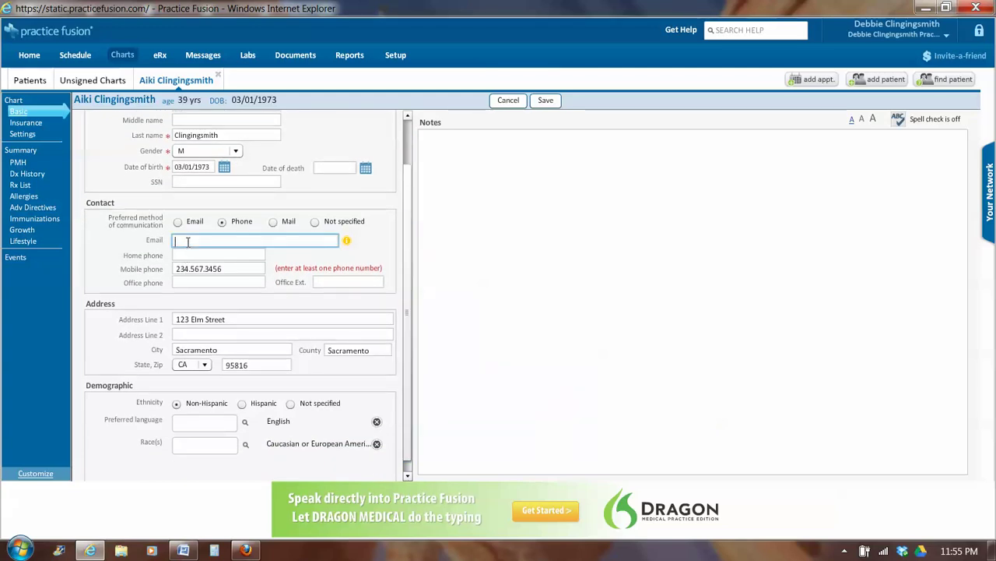
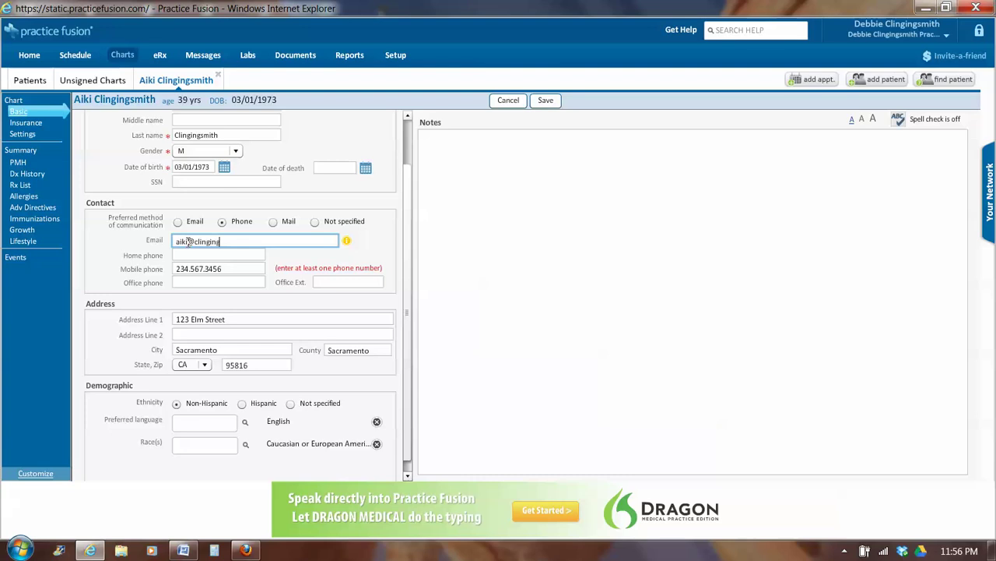
{"action": "left_click", "coordinate": [545, 101]}
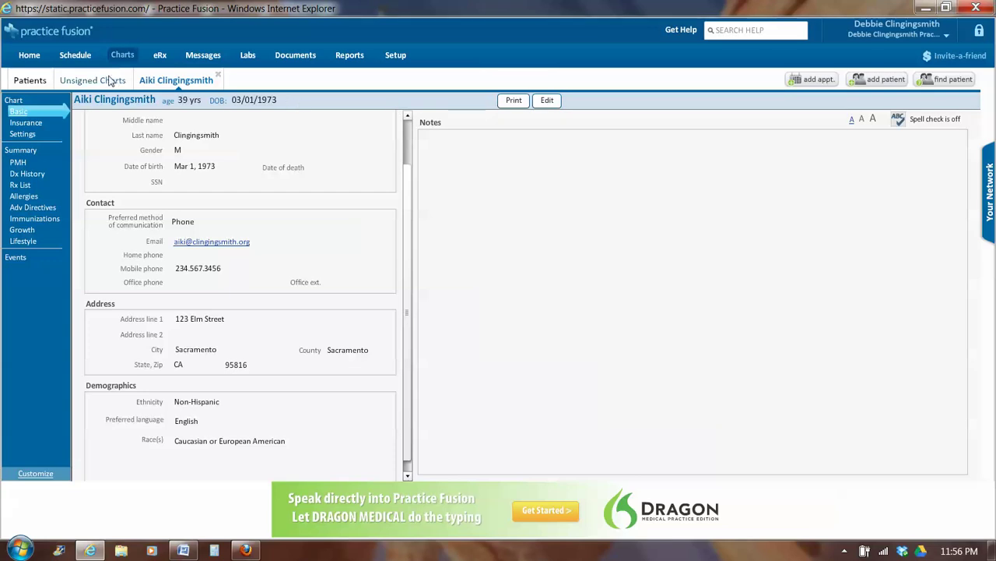
Show the Patients list of recently accessed patients, now with 18 active
{"action": "left_click", "coordinate": [28, 81]}
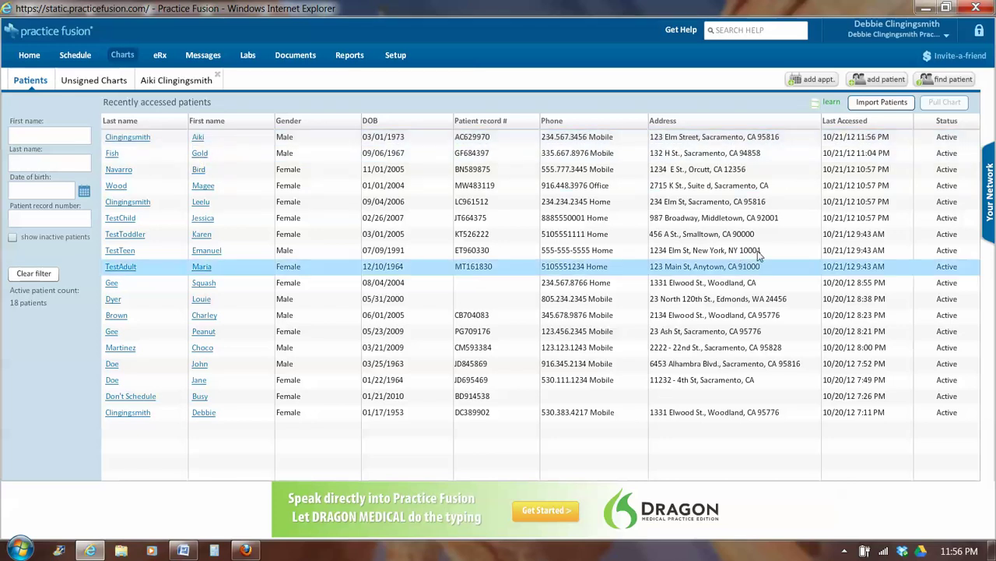
{"action": "left_click", "coordinate": [883, 83]}
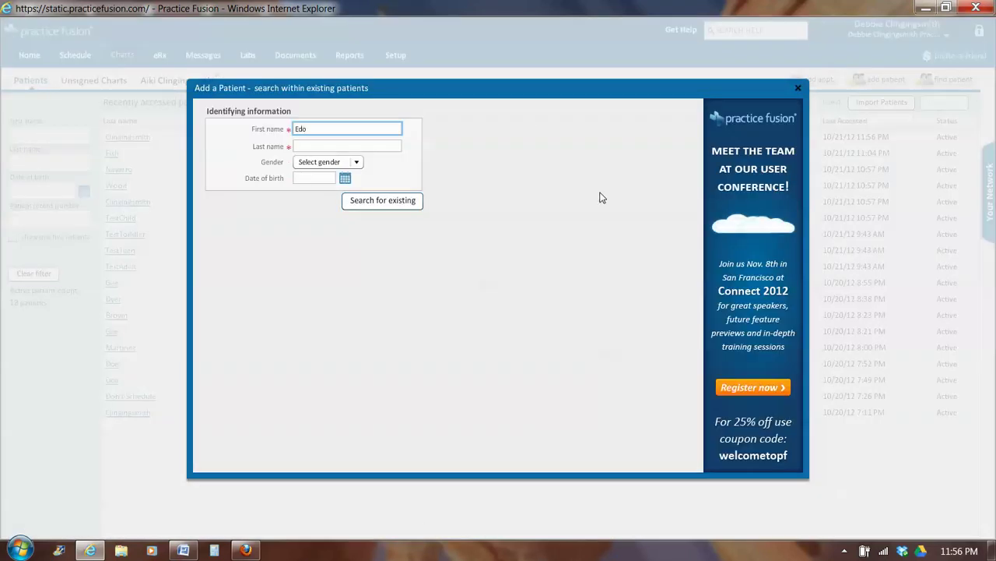
{"action": "key", "text": "Tab"}
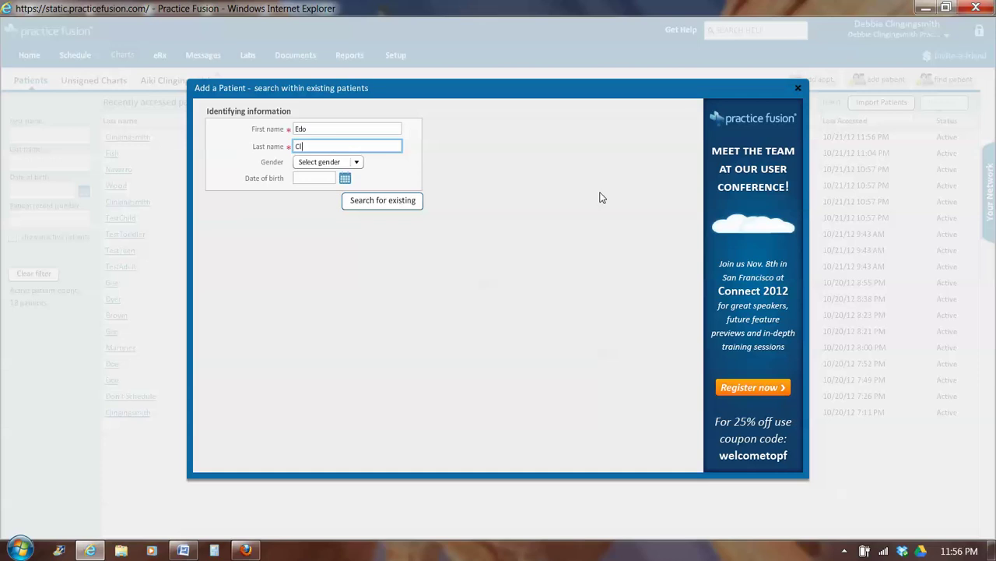
{"action": "left_click", "coordinate": [363, 169]}
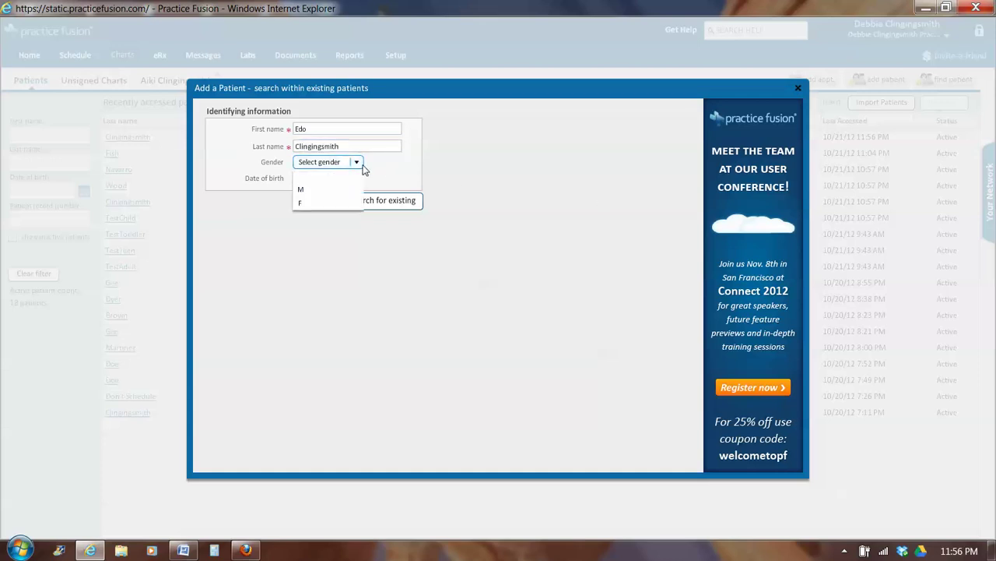
{"action": "left_click", "coordinate": [327, 200]}
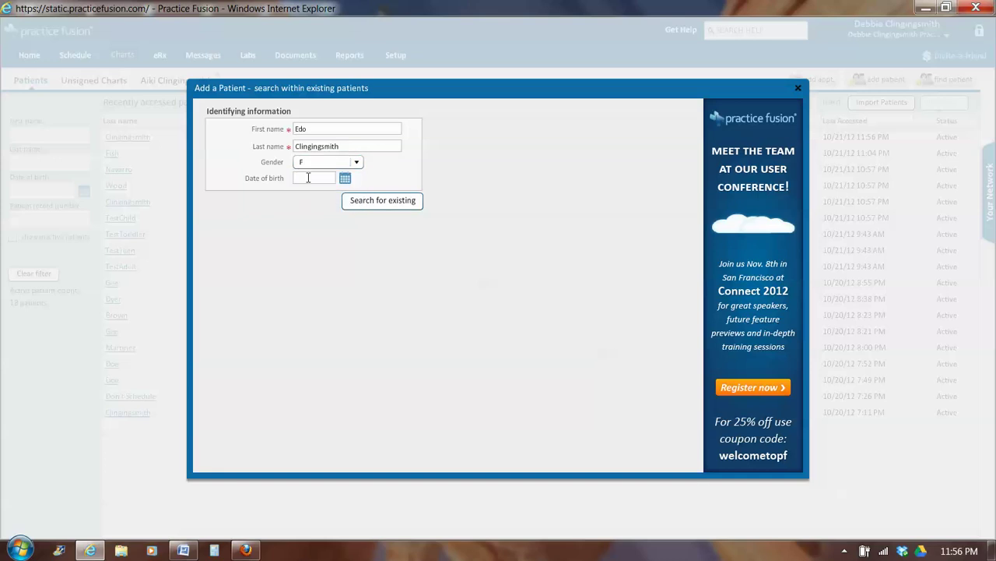
{"action": "left_click", "coordinate": [309, 178]}
{"action": "type", "text": "1"}
{"action": "key", "text": "BackSpace"}
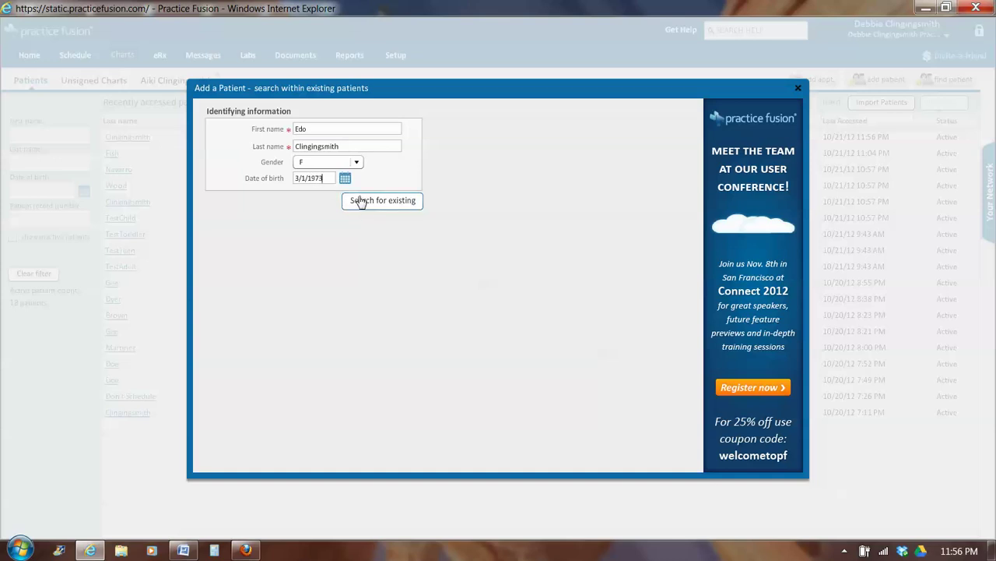
{"action": "left_click", "coordinate": [362, 202]}
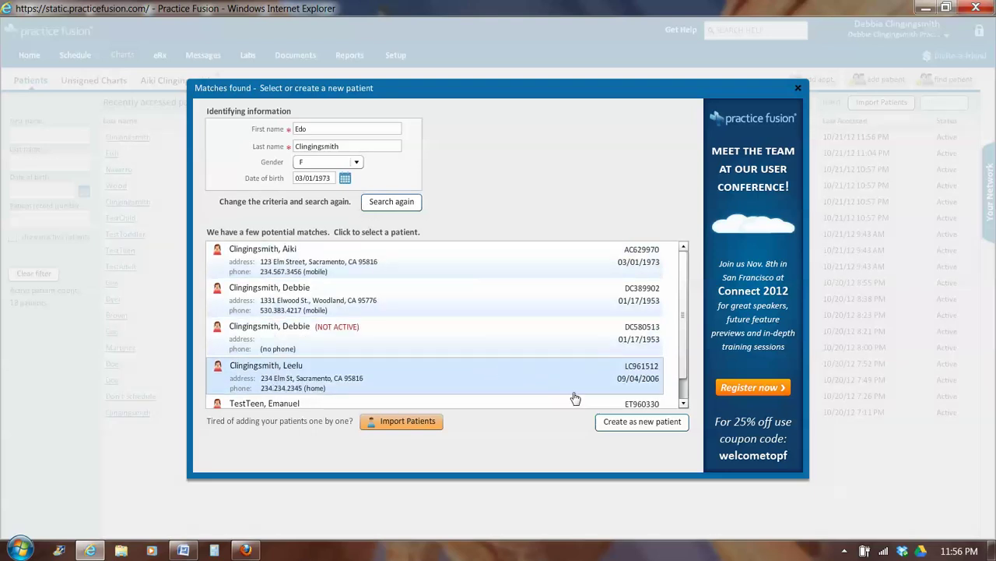
Create the new patient record, entering her e-mail address and mobile phone number
{"action": "left_click", "coordinate": [624, 428]}
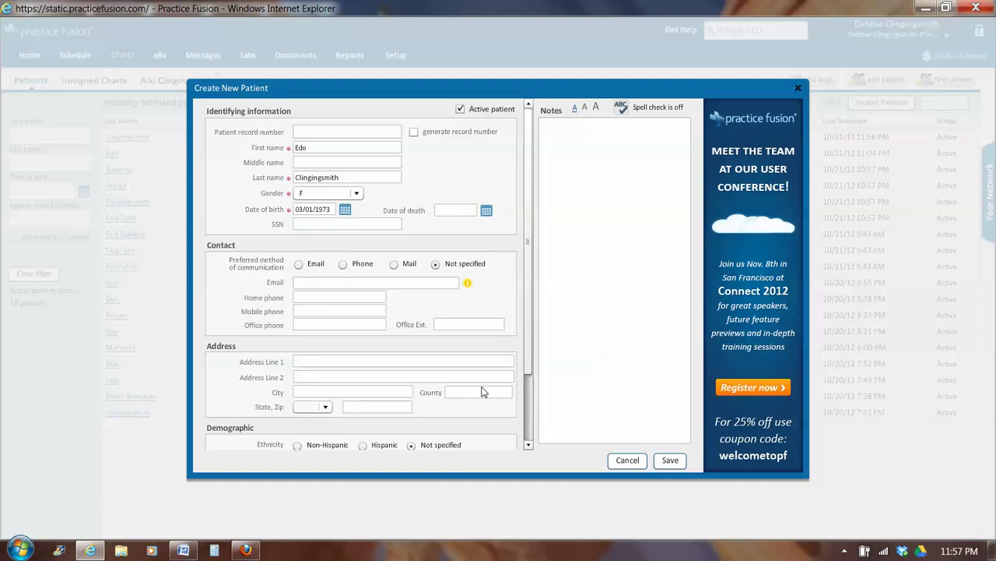
{"action": "left_click", "coordinate": [307, 282]}
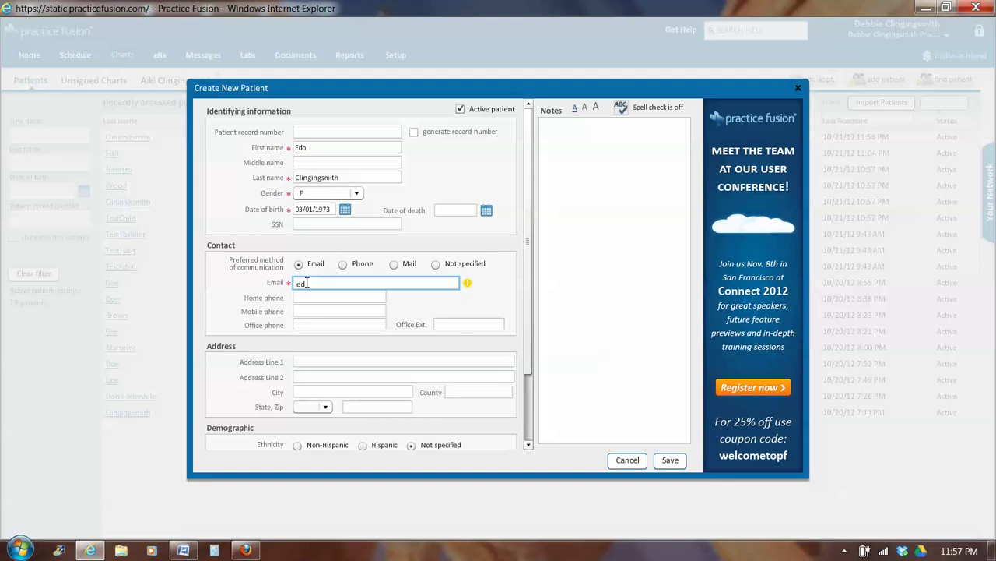
{"action": "left_click", "coordinate": [298, 309]}
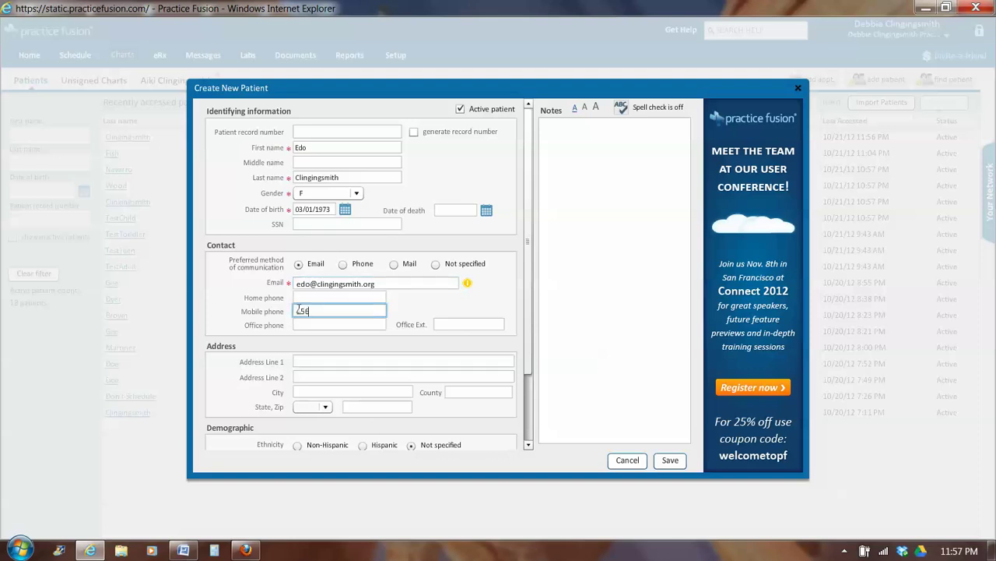
Enter her street address, city and county, set state to CA, and go to zip code
{"action": "left_click", "coordinate": [317, 360]}
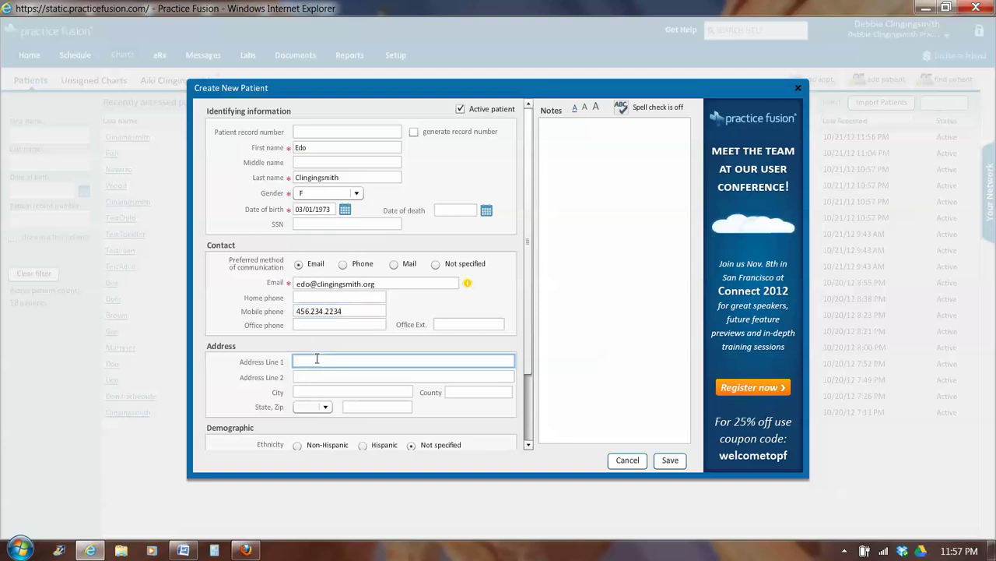
{"action": "left_click", "coordinate": [319, 394]}
{"action": "type", "text": "Sacramento"}
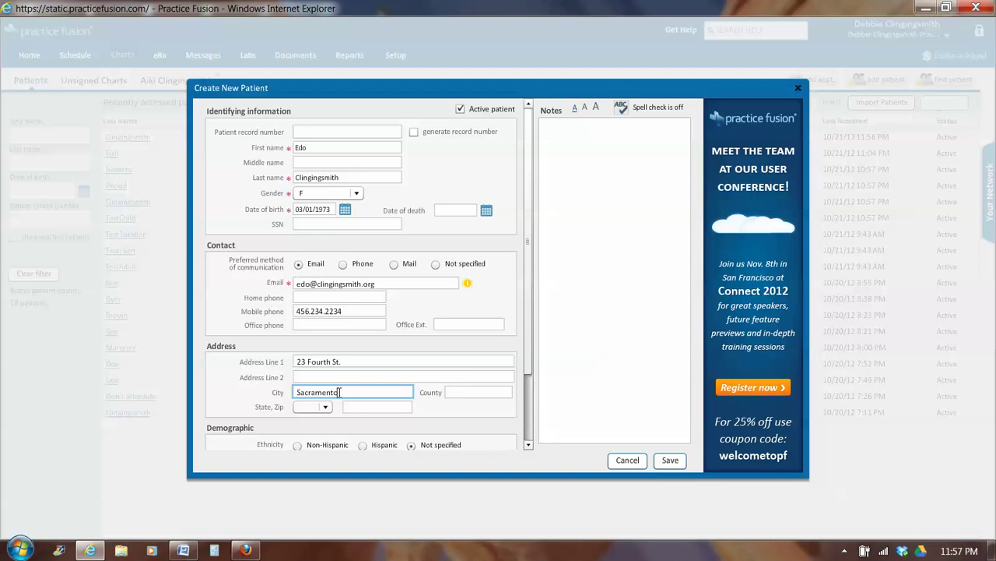
{"action": "left_click_drag", "start_coordinate": [339, 393], "coordinate": [294, 392]}
{"action": "left_click", "coordinate": [449, 393]}
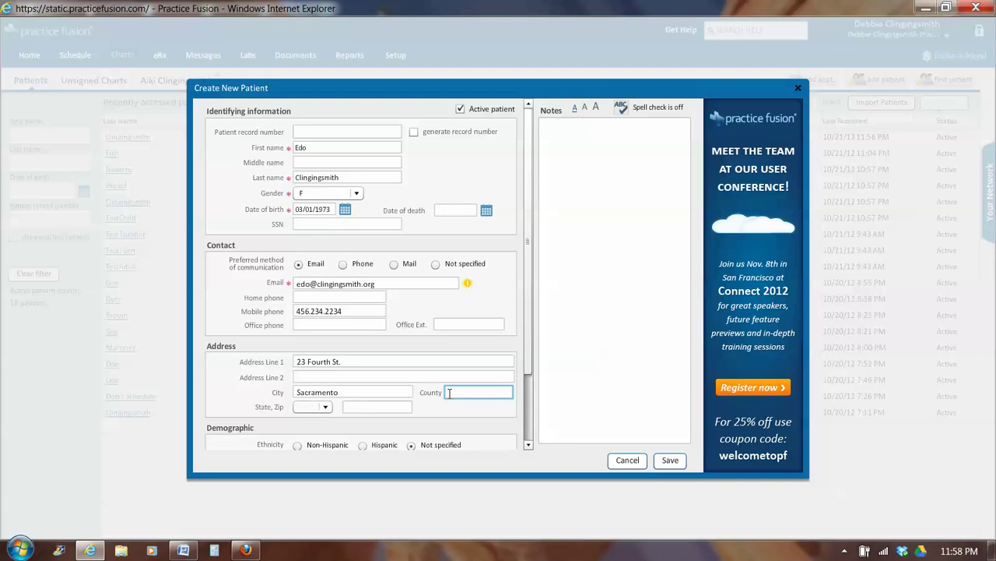
{"action": "type", "text": "Sacramento"}
{"action": "left_click", "coordinate": [325, 409]}
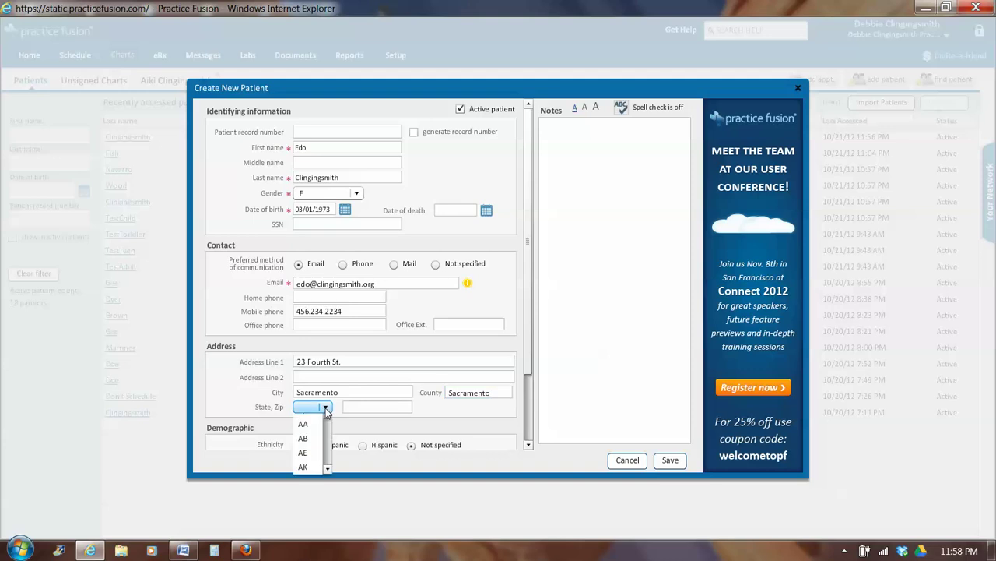
{"action": "left_click", "coordinate": [327, 446]}
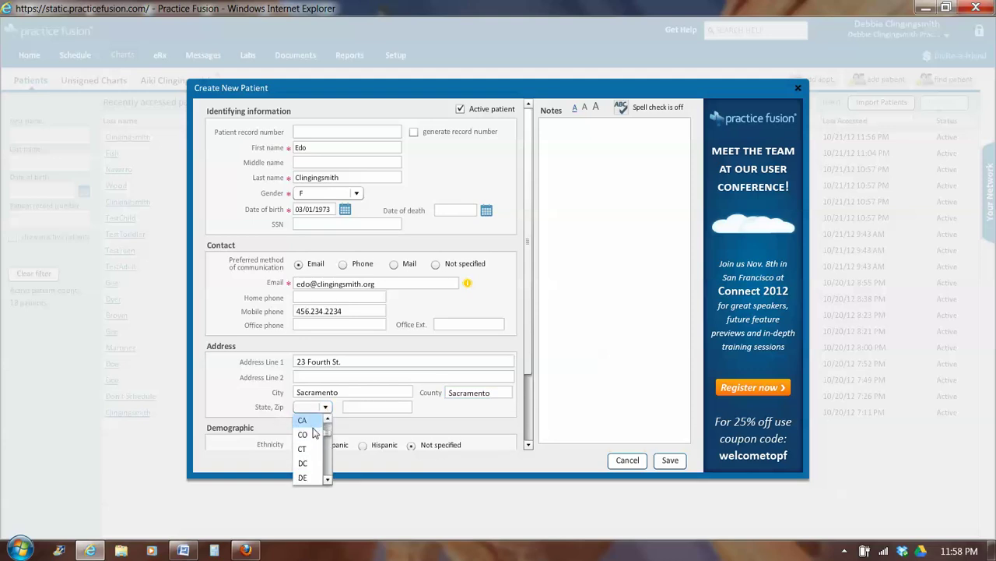
{"action": "left_click", "coordinate": [303, 421]}
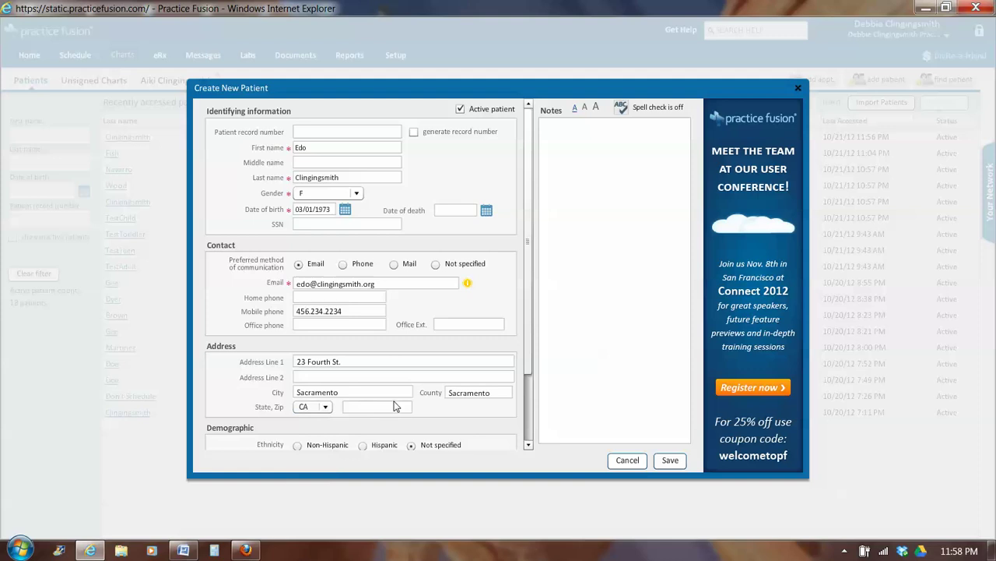
{"action": "left_click", "coordinate": [392, 404]}
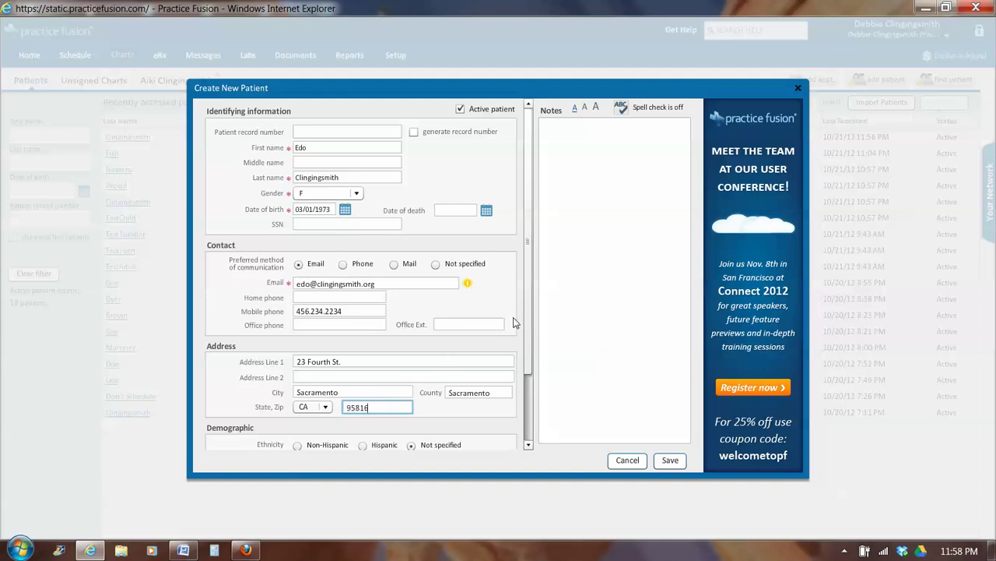
Set Non-Hispanic ethnicity, English language and Asian or Asian American race, then save the patient
{"action": "scroll", "coordinate": [526, 308], "scroll_direction": "down", "scroll_amount": 3}
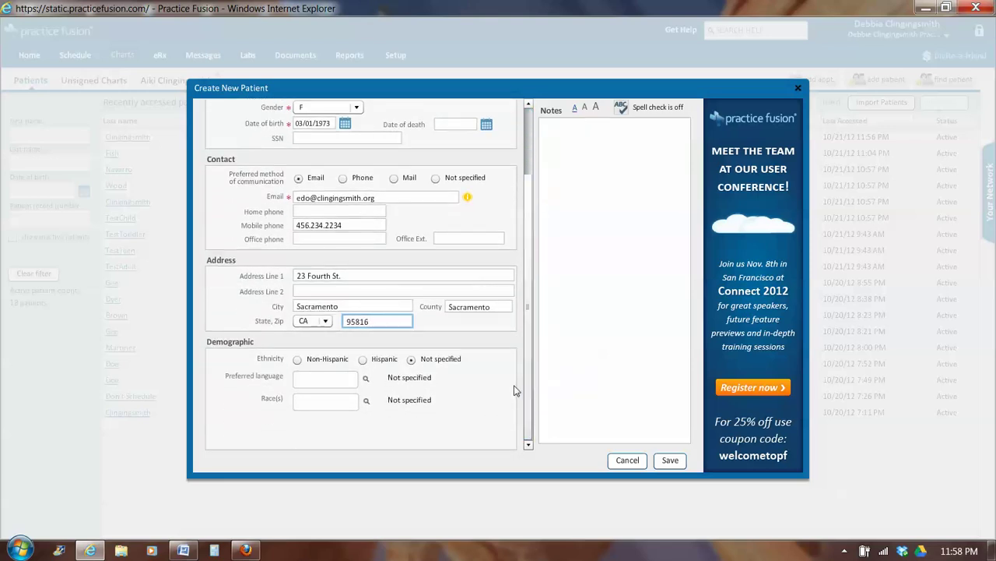
{"action": "left_click", "coordinate": [297, 361]}
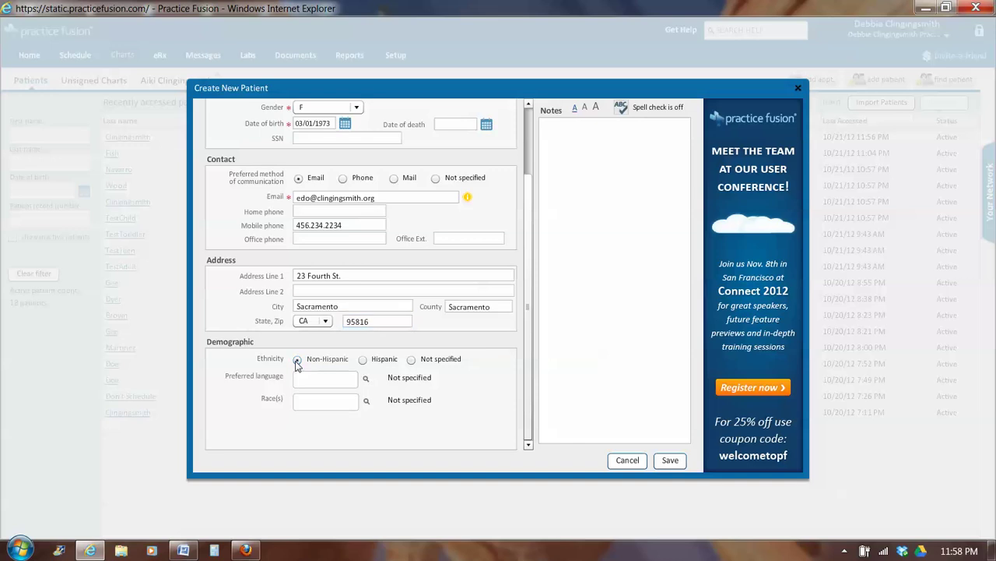
{"action": "left_click", "coordinate": [349, 379]}
{"action": "type", "text": "eng"}
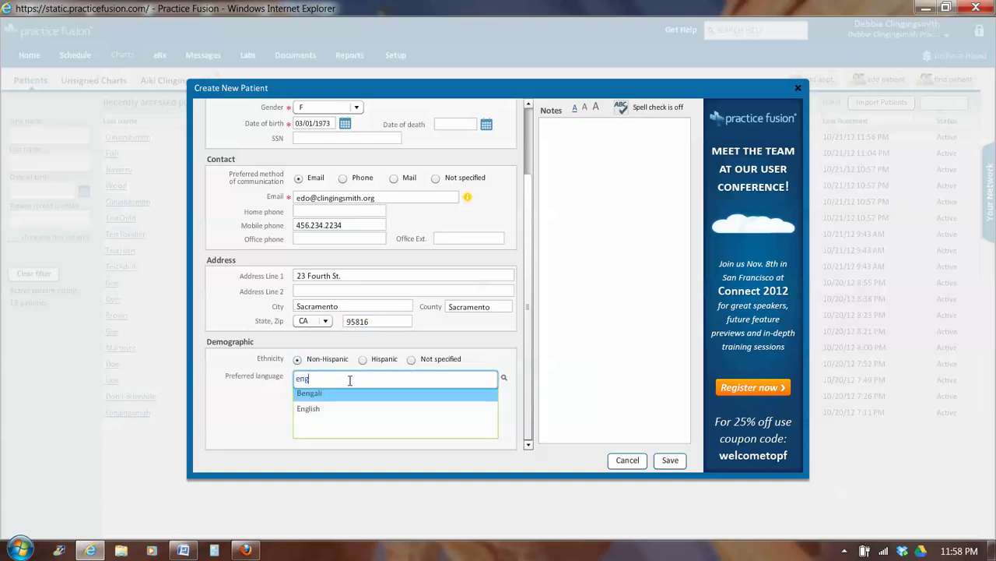
{"action": "left_click", "coordinate": [321, 414]}
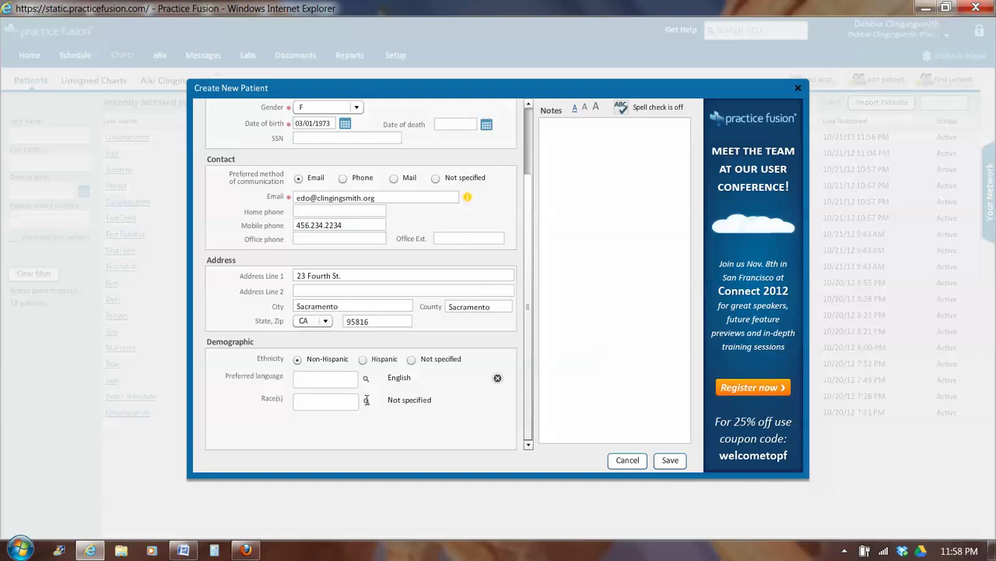
{"action": "left_click", "coordinate": [366, 402]}
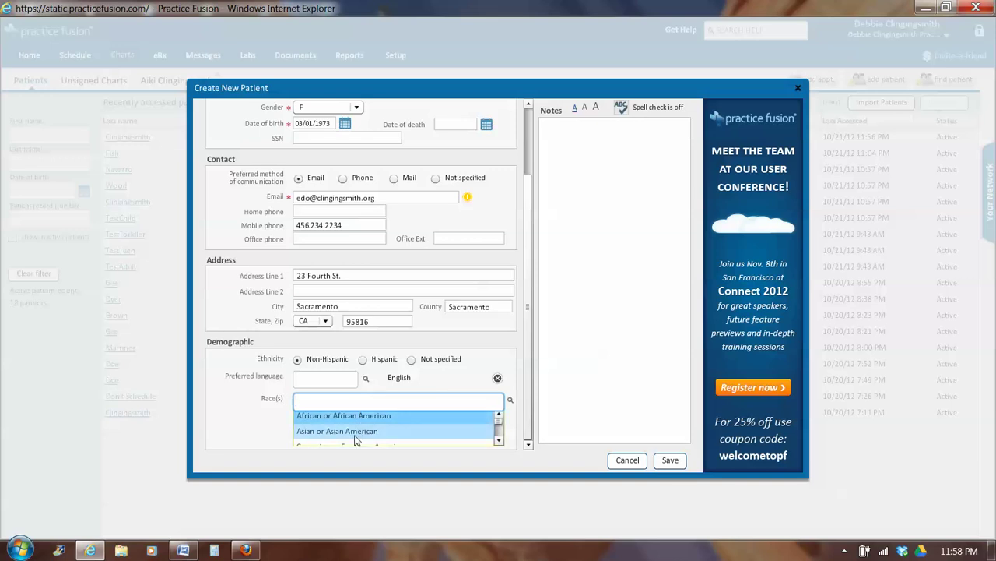
{"action": "left_click", "coordinate": [358, 431]}
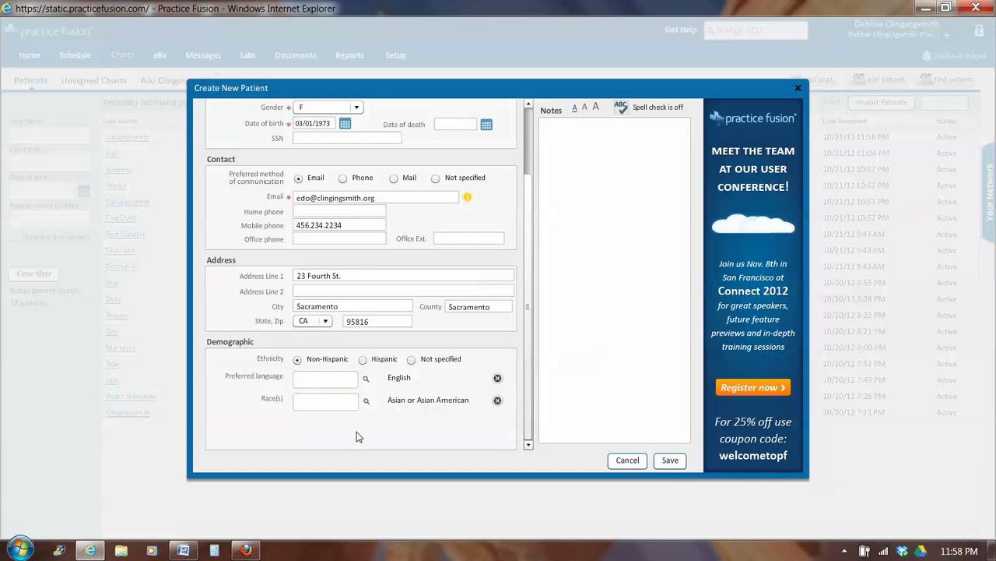
{"action": "left_click", "coordinate": [660, 462]}
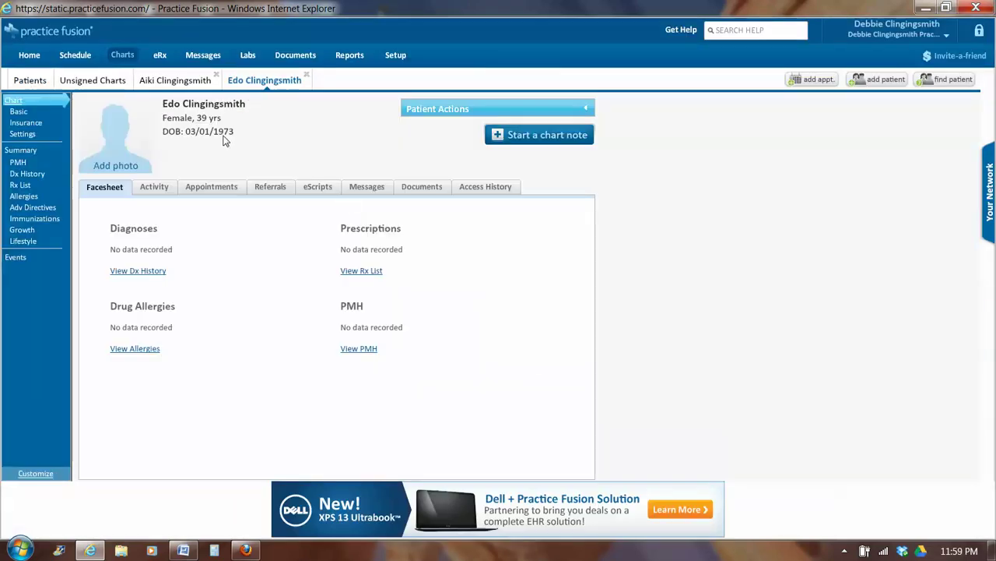
Go back to the recently accessed patients list, now led by the newly added patient
{"action": "left_click", "coordinate": [25, 81]}
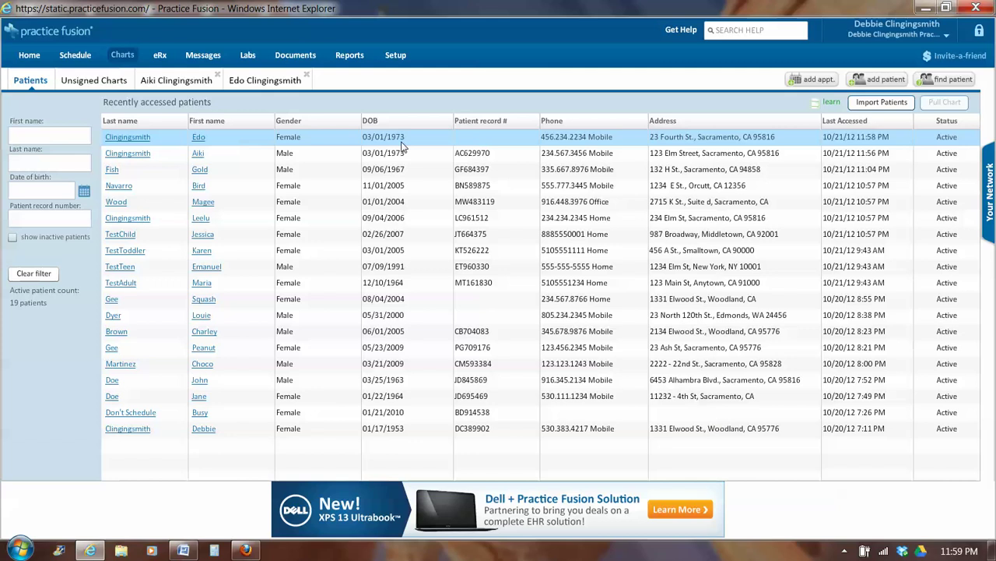
Reopen the new patient's chart from the tab bar to show her facesheet
{"action": "left_click", "coordinate": [268, 82]}
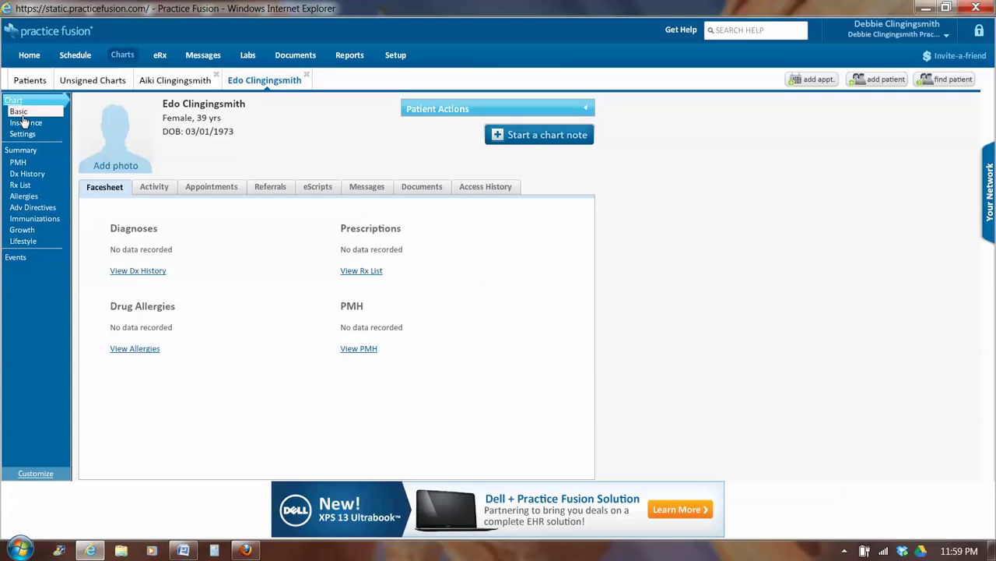
Edit the new patient's basic details to auto-generate a patient record number, then save
{"action": "left_click", "coordinate": [21, 114]}
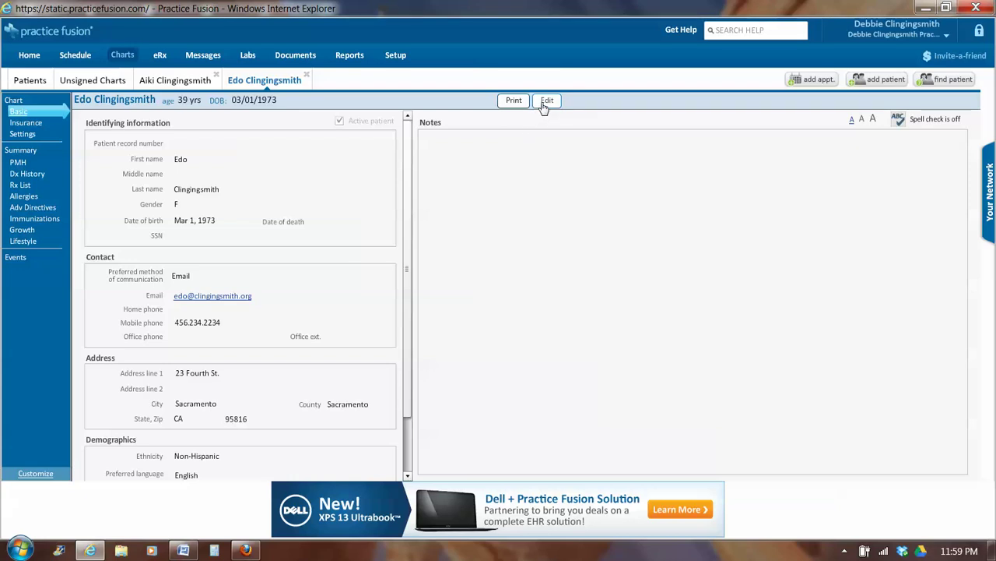
{"action": "left_click", "coordinate": [546, 102]}
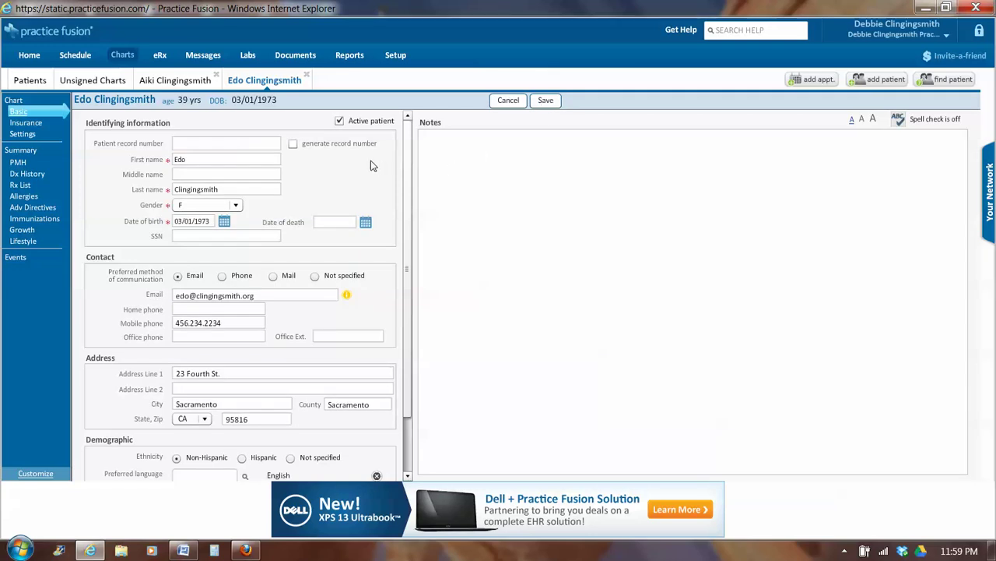
{"action": "left_click", "coordinate": [293, 145]}
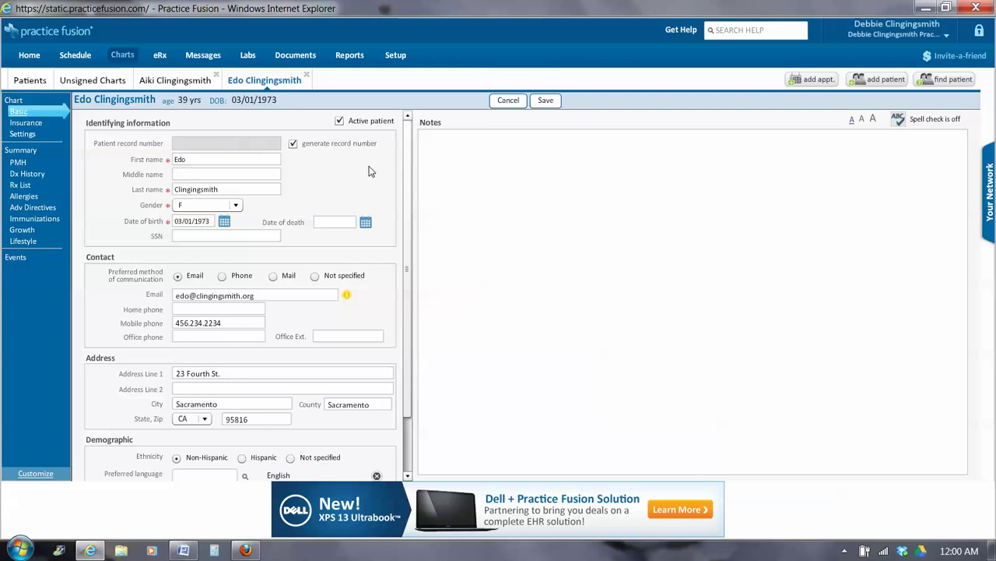
{"action": "left_click", "coordinate": [544, 101]}
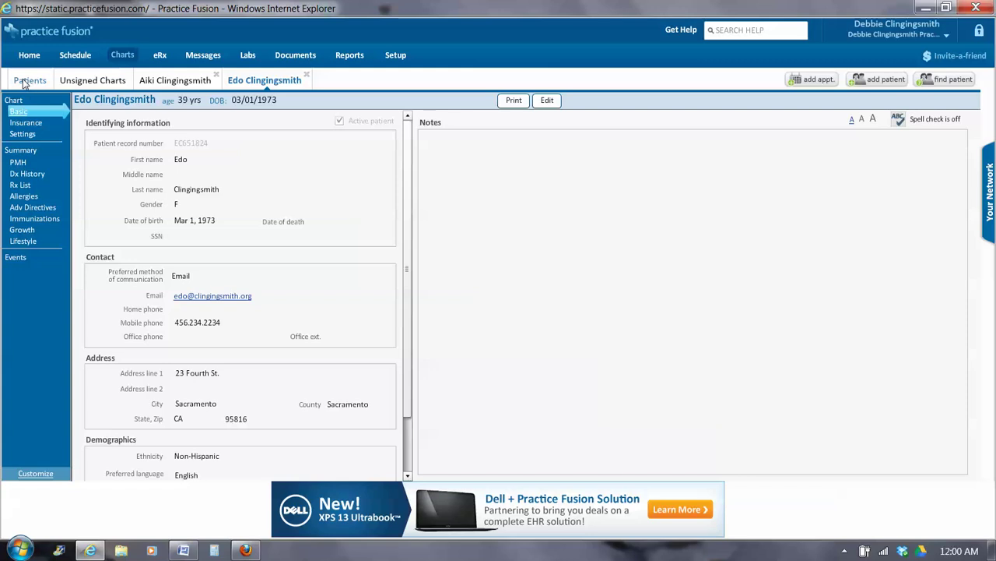
Return to the Patients list, where the new patient's row now shows her record number
{"action": "left_click", "coordinate": [25, 81]}
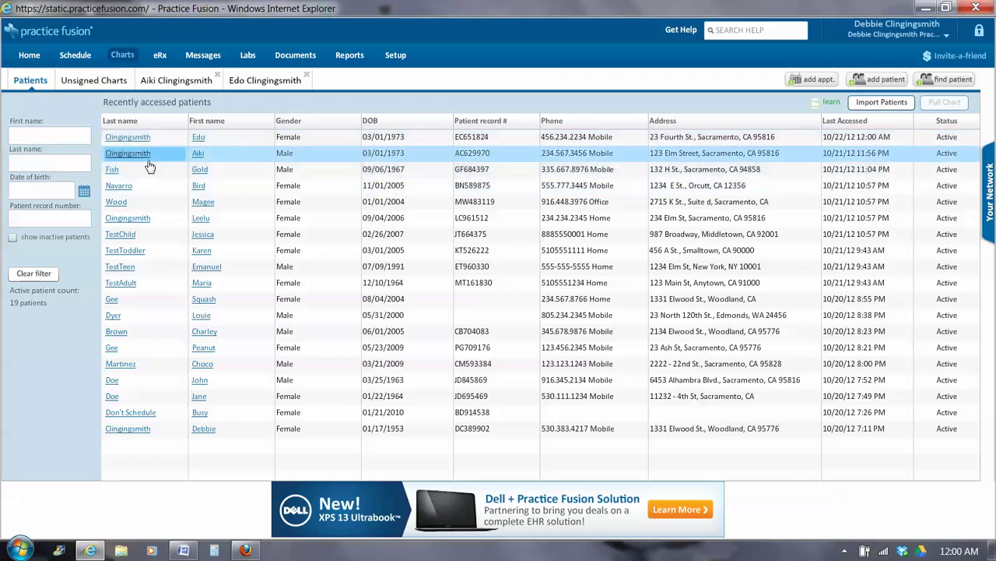
Open the toddler test patient's chart and preview her full 09/06/2011 SOAP note
{"action": "left_click", "coordinate": [134, 251]}
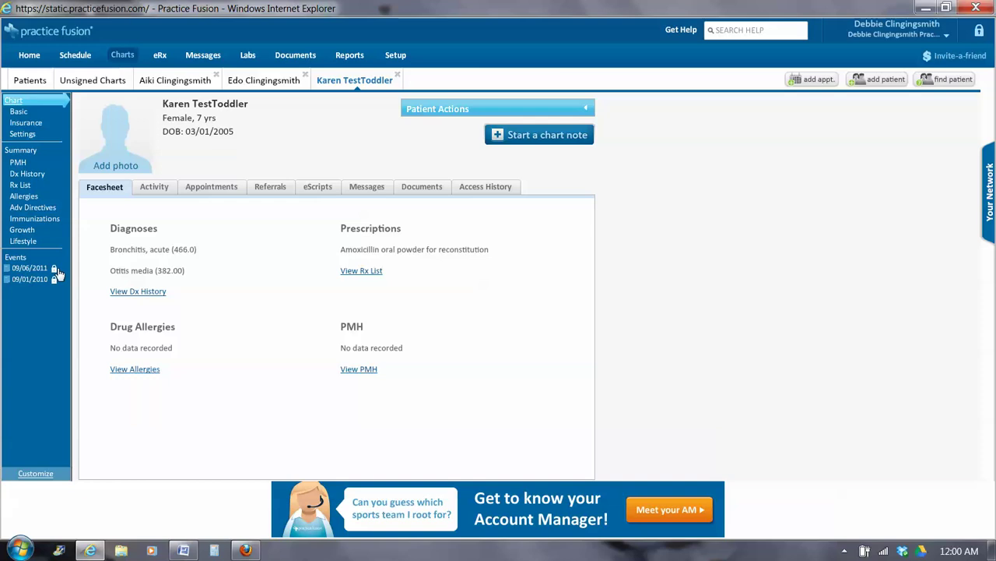
{"action": "mouse_move", "coordinate": [54, 270]}
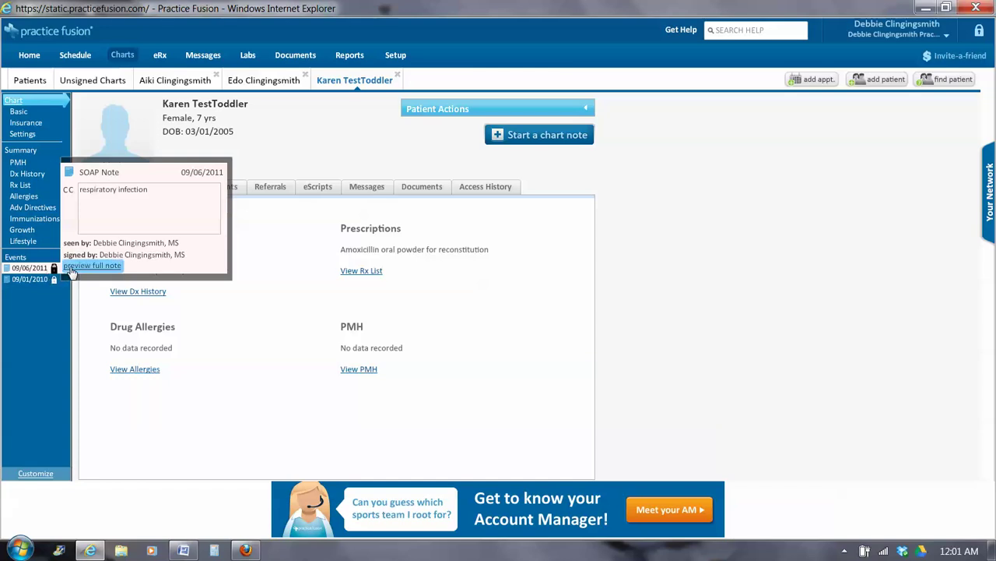
{"action": "left_click", "coordinate": [92, 266]}
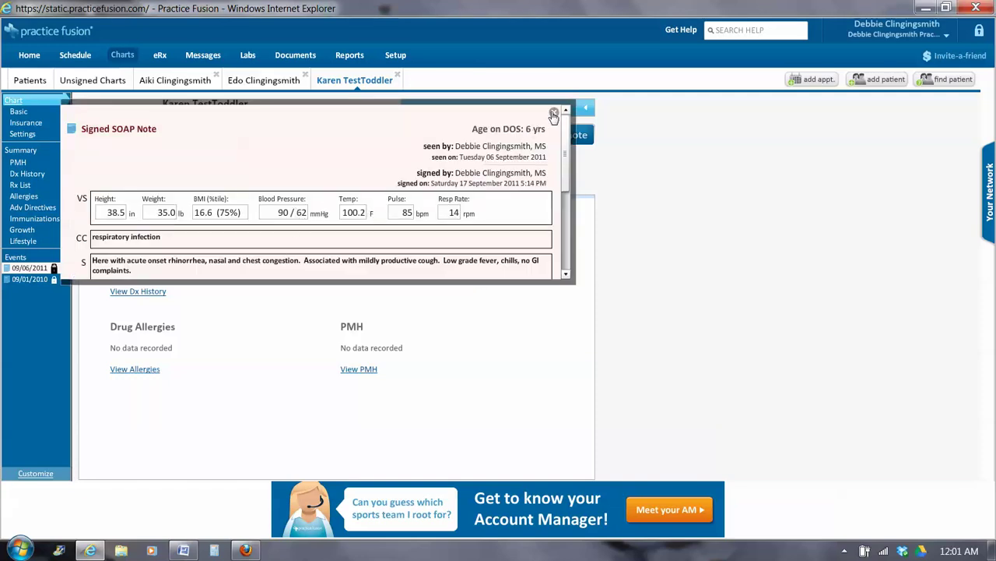
{"action": "left_click_drag", "start_coordinate": [566, 146], "coordinate": [569, 138]}
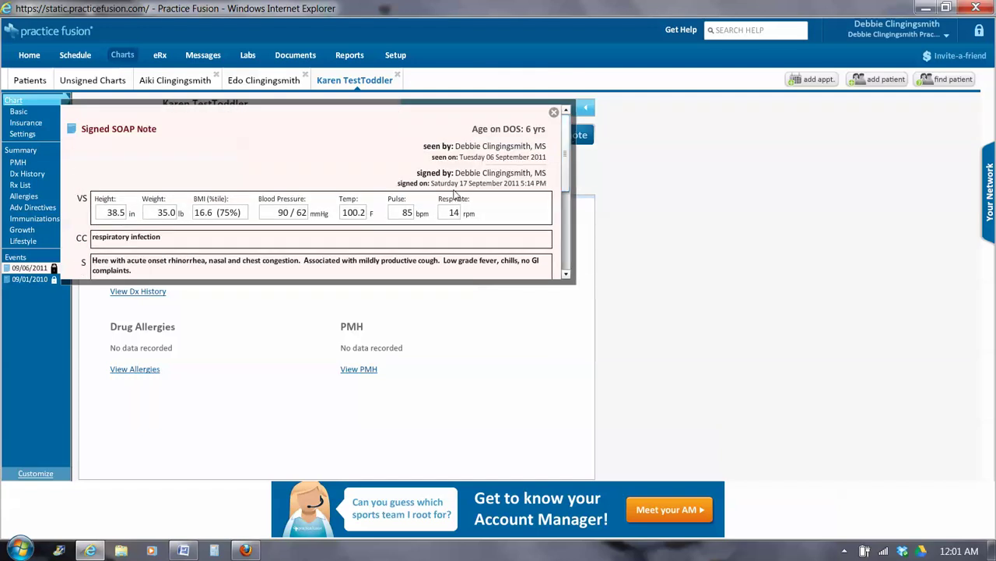
{"action": "left_click", "coordinate": [554, 114]}
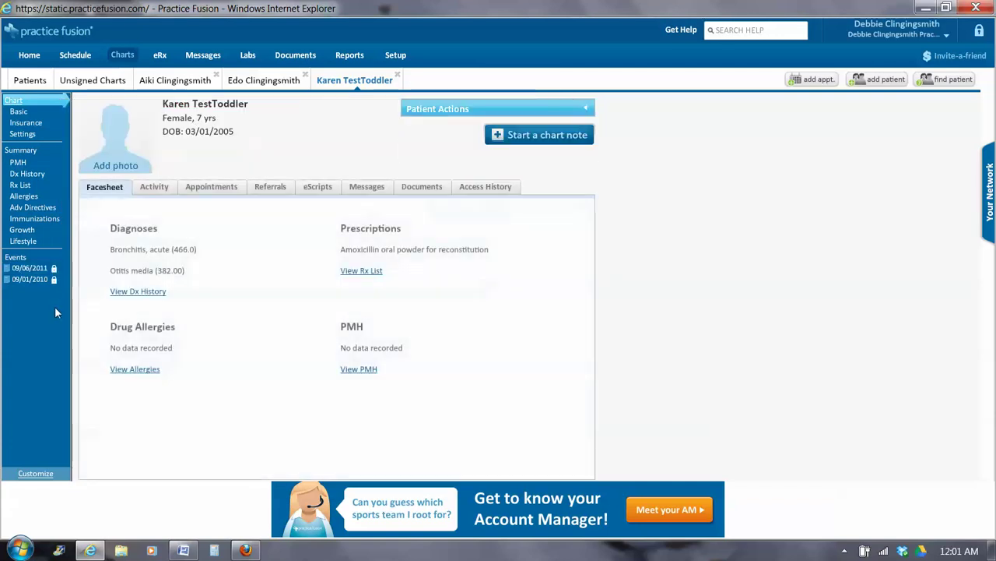
Open the toddler's 09/06/2011 SOAP note in full, then go back to the patients list
{"action": "mouse_move", "coordinate": [33, 282]}
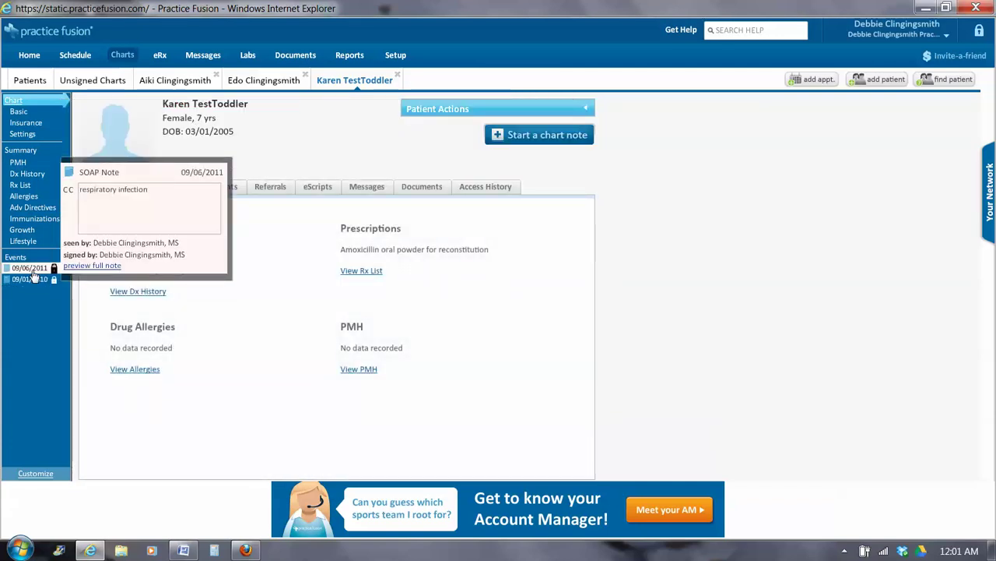
{"action": "left_click", "coordinate": [33, 269]}
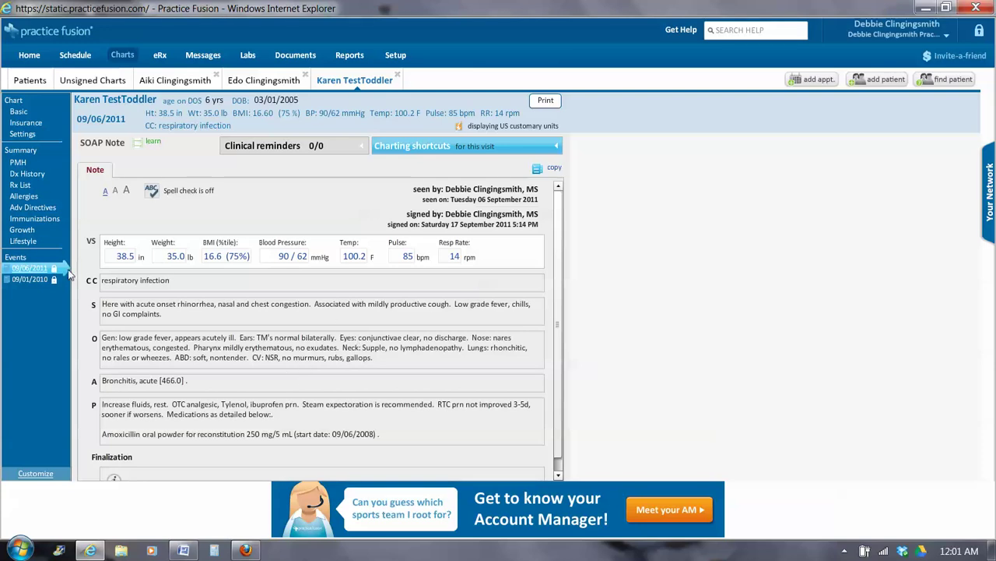
{"action": "mouse_move", "coordinate": [55, 272]}
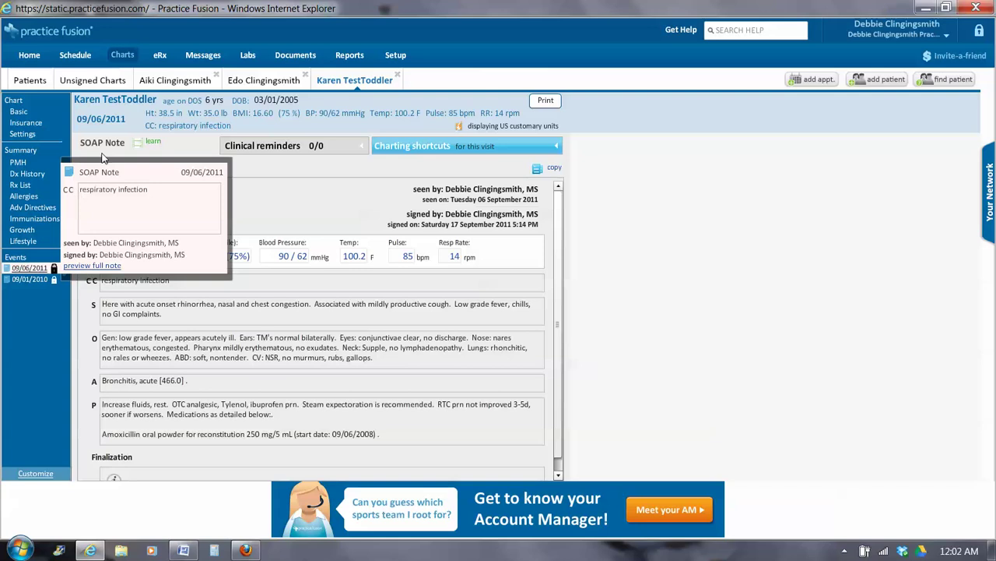
{"action": "left_click", "coordinate": [34, 82]}
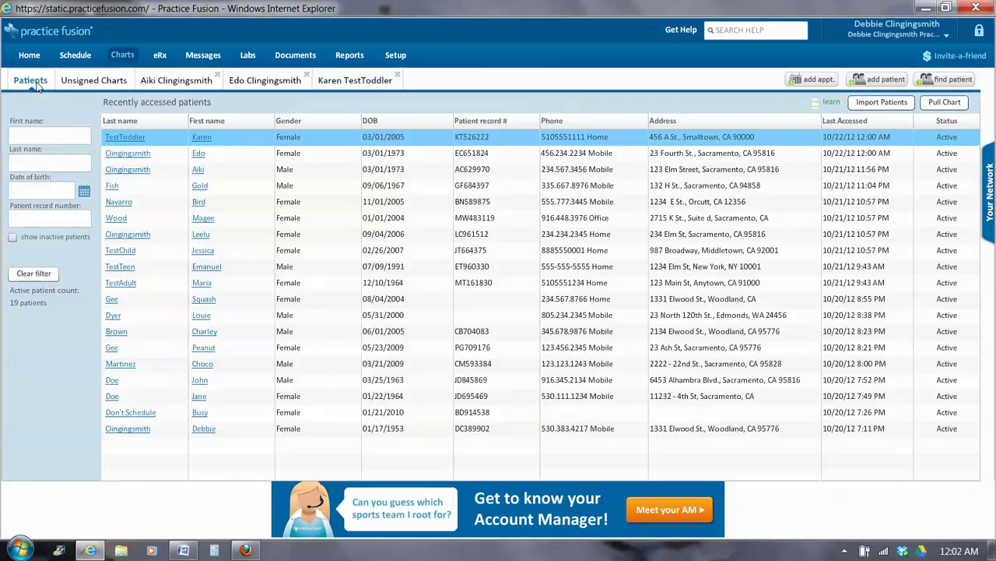
Open the adult test patient's chart and her 10/21/2012 Patient Phone Message note
{"action": "left_click", "coordinate": [113, 284]}
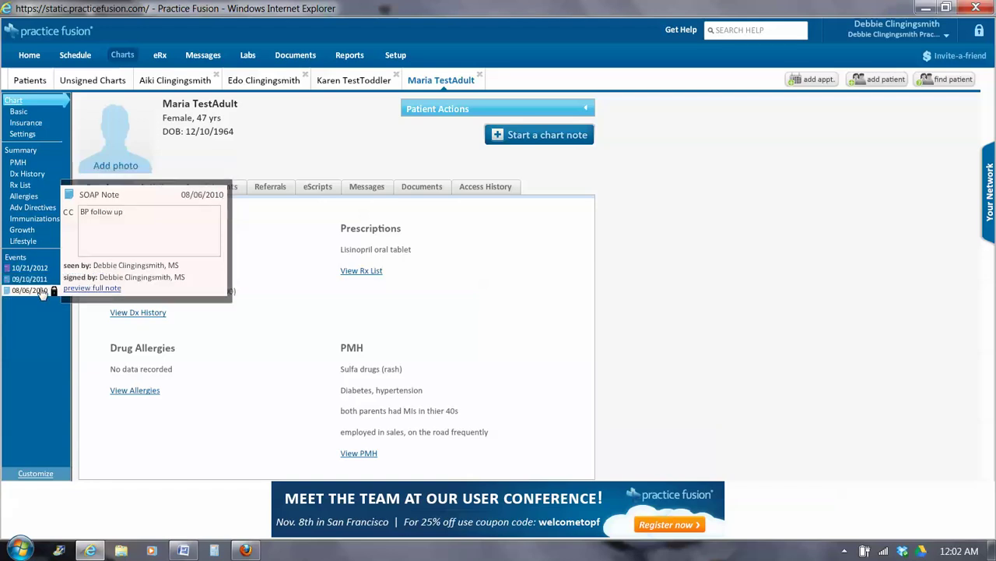
{"action": "mouse_move", "coordinate": [42, 270]}
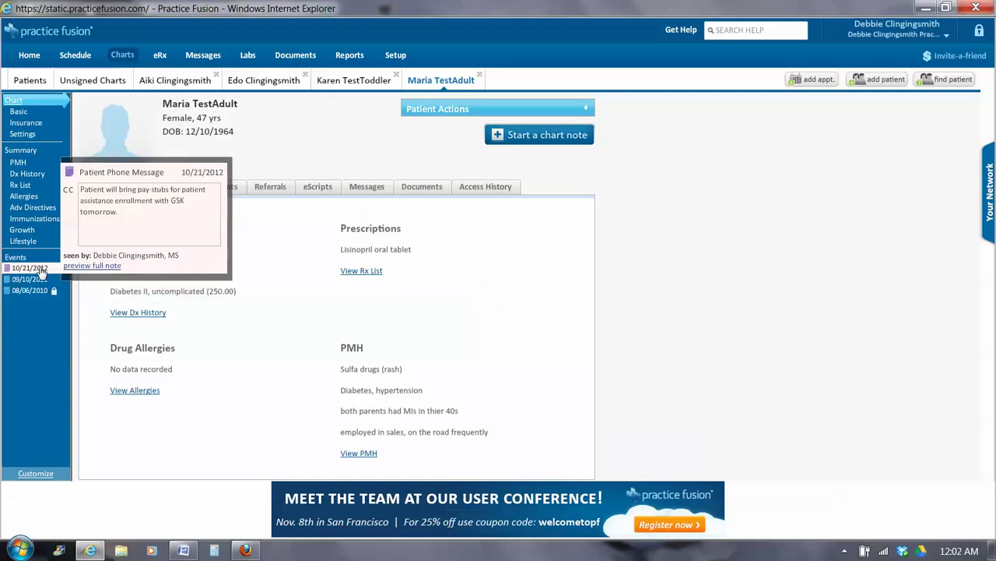
{"action": "left_click", "coordinate": [42, 270]}
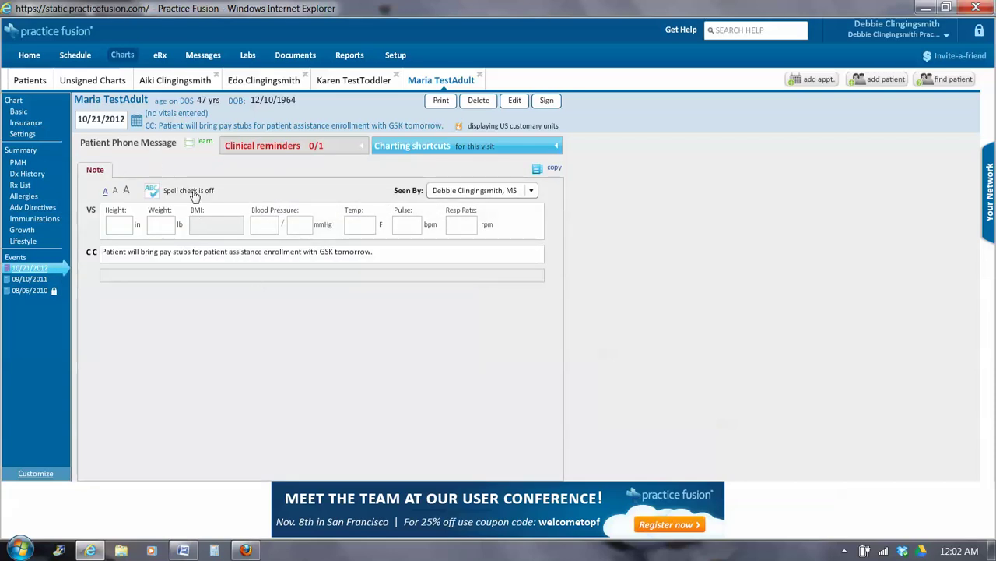
Add 'Daughter will drive patient to the clinic.' to the phone message note and save it
{"action": "left_click", "coordinate": [373, 251]}
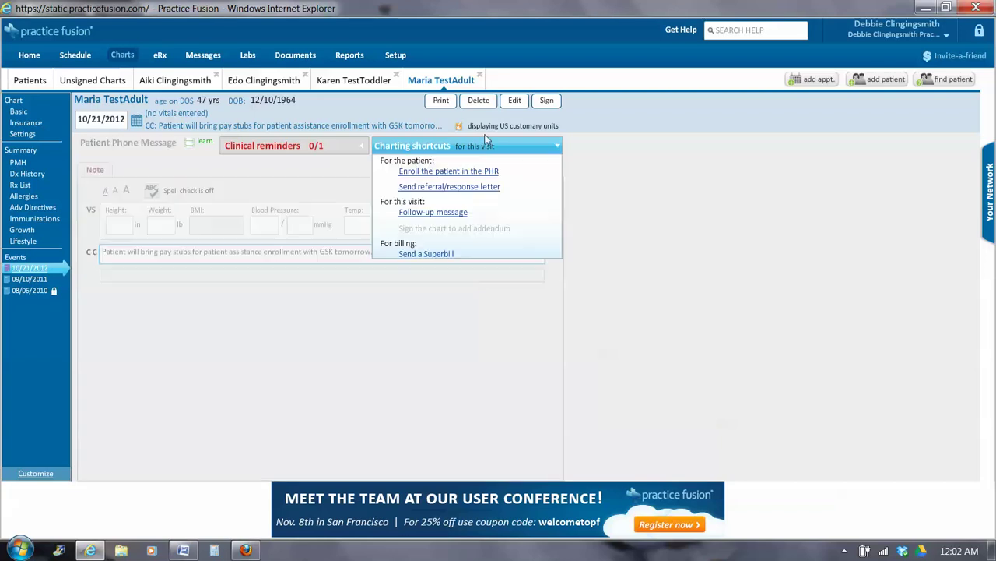
{"action": "left_click", "coordinate": [515, 102]}
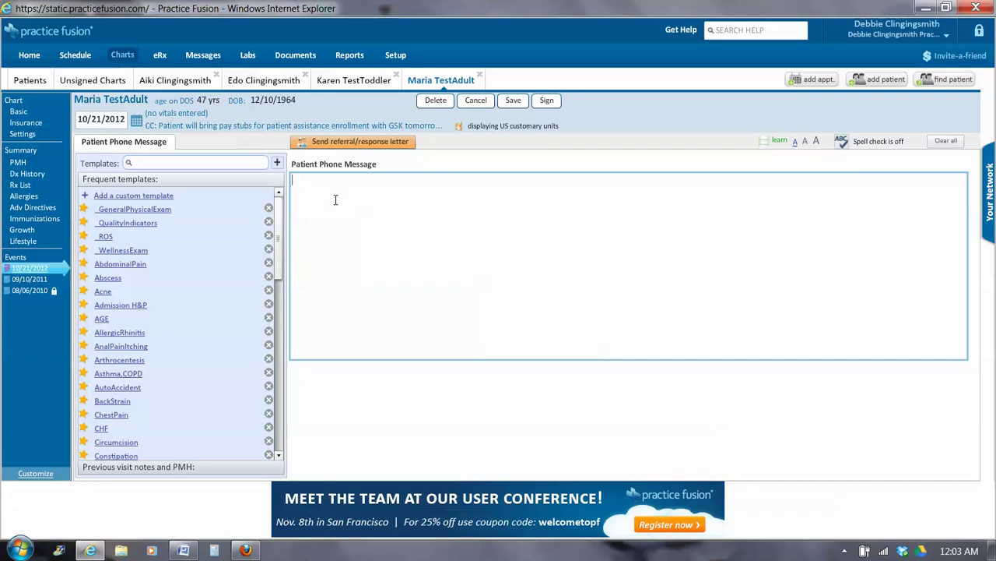
{"action": "type", "text": "Daughter will drive patient to the clinic."}
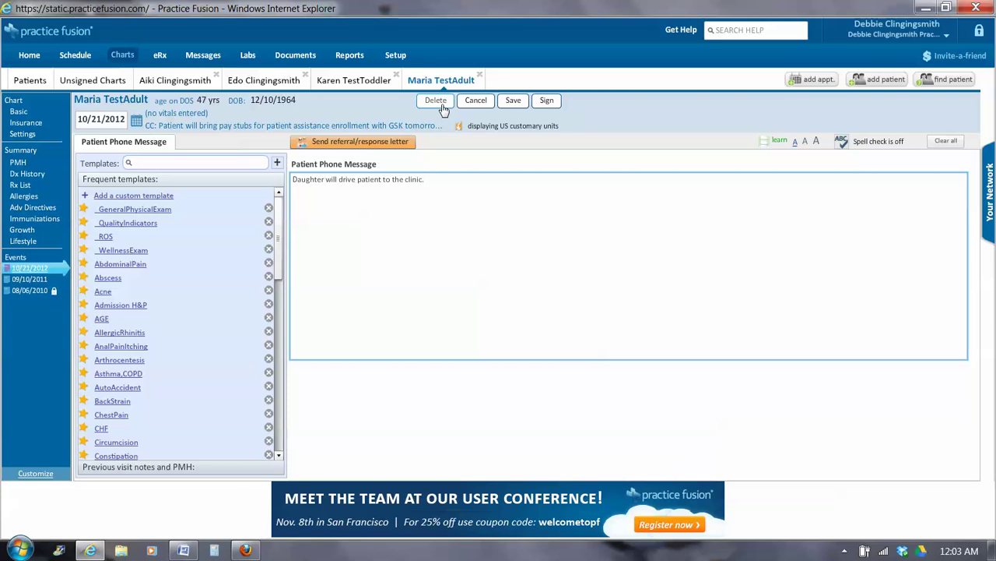
{"action": "left_click", "coordinate": [512, 104]}
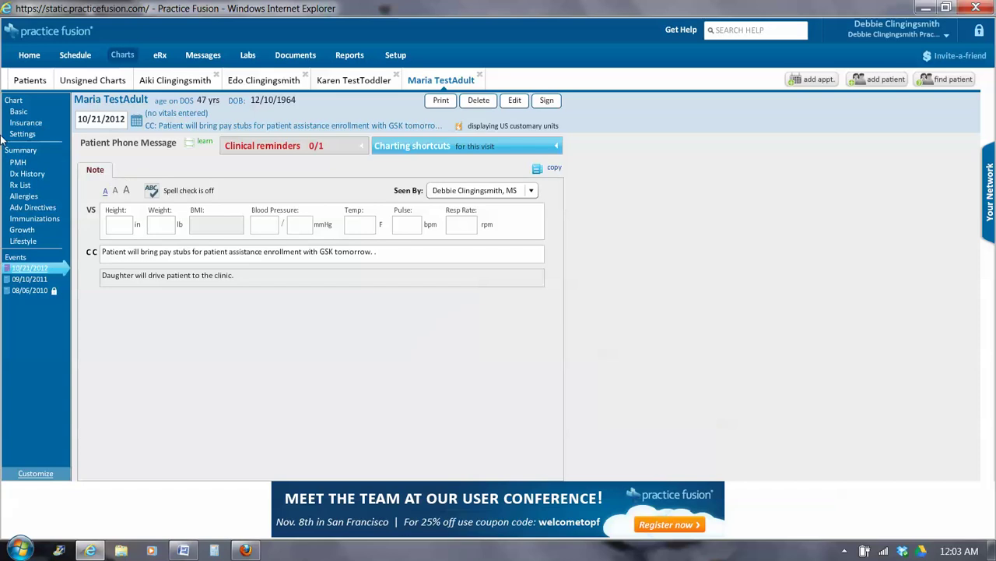
Return to the adult test patient's facesheet and start a new chart note
{"action": "left_click", "coordinate": [11, 102]}
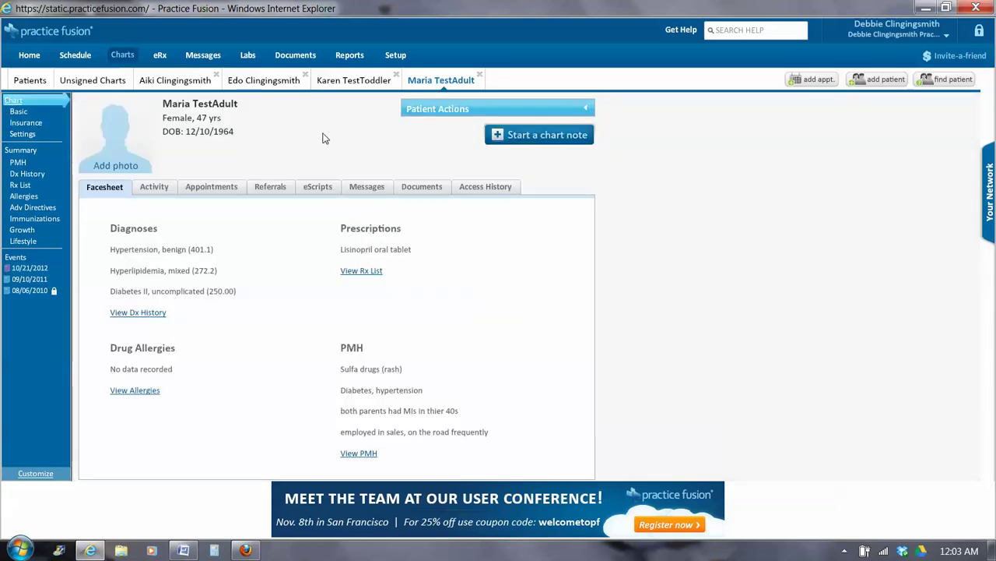
{"action": "left_click", "coordinate": [532, 137]}
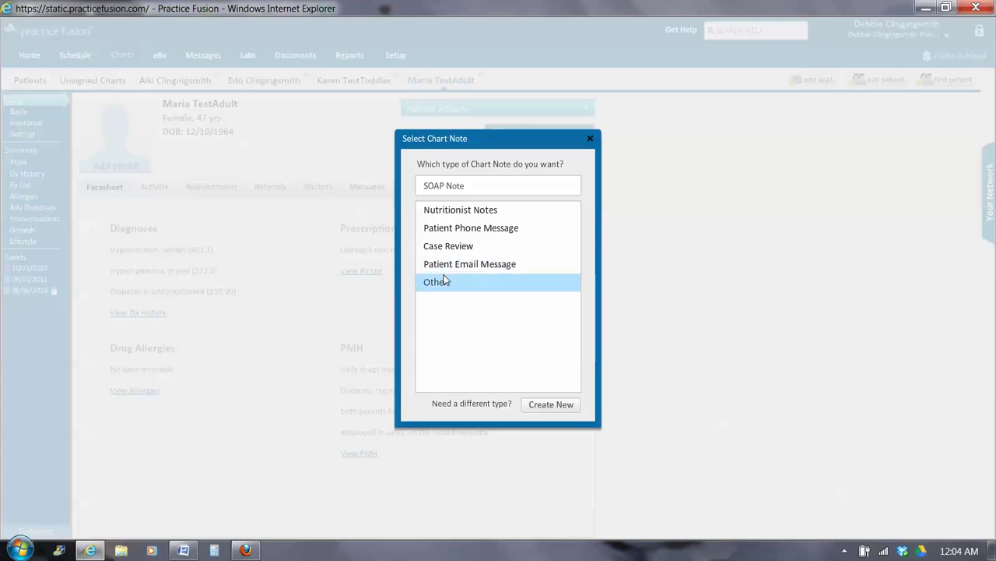
Create a 10/22/2012 Patient Email Message note with chief complaint 'Patient emailed scans of pay stubs'
{"action": "left_click", "coordinate": [448, 266]}
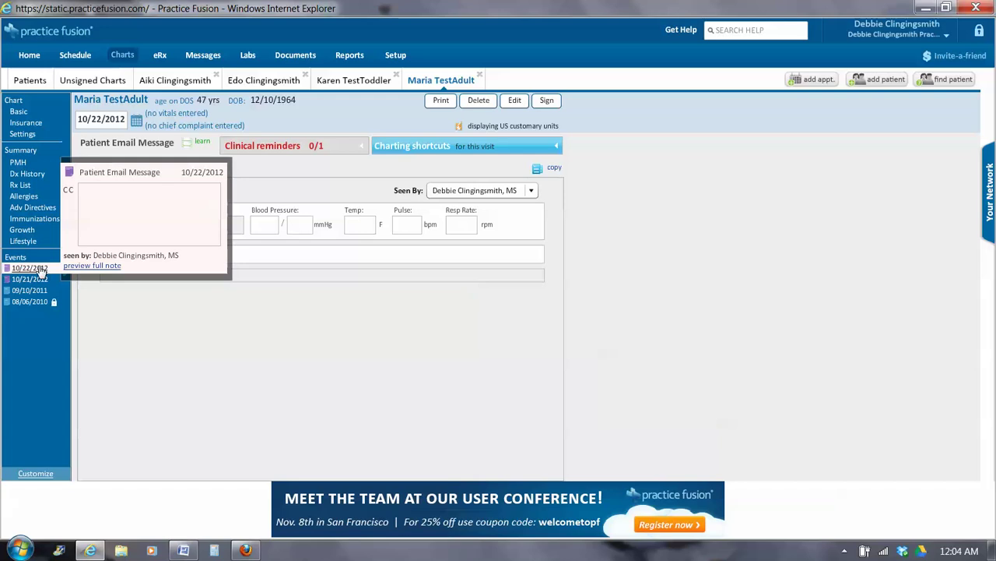
{"action": "left_click", "coordinate": [40, 269]}
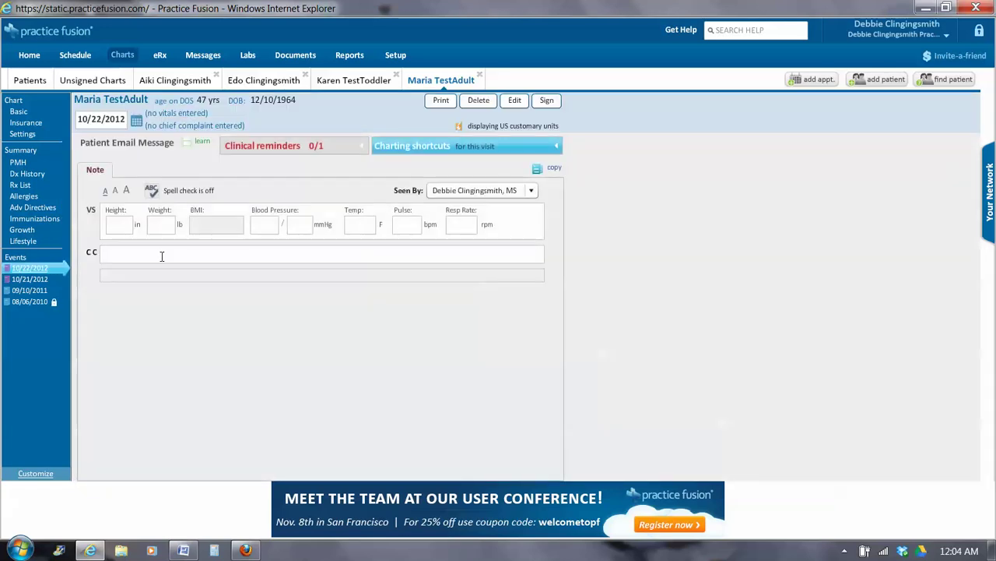
{"action": "left_click", "coordinate": [160, 257]}
{"action": "type", "text": "Pa"}
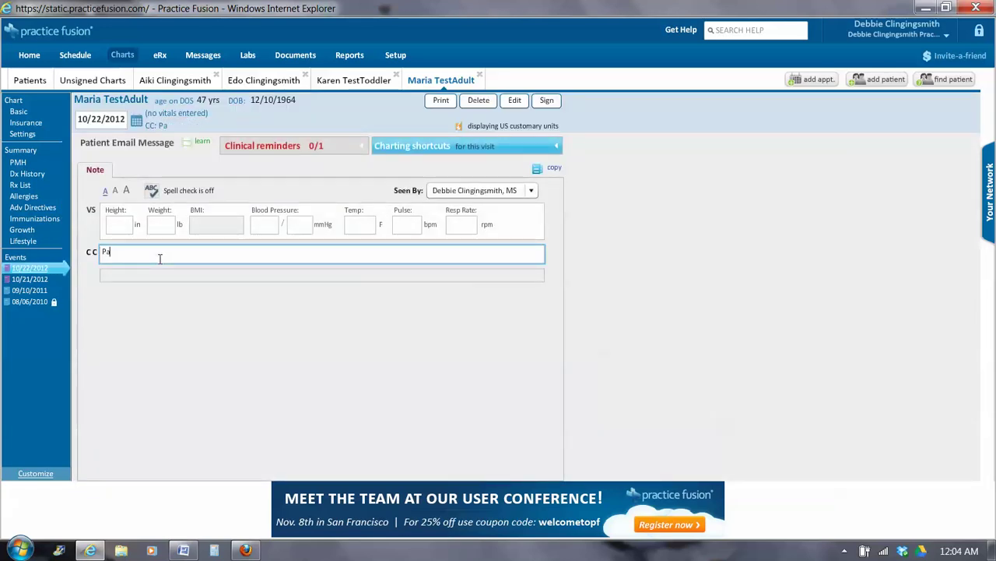
{"action": "type", "text": "tient emailed sca"}
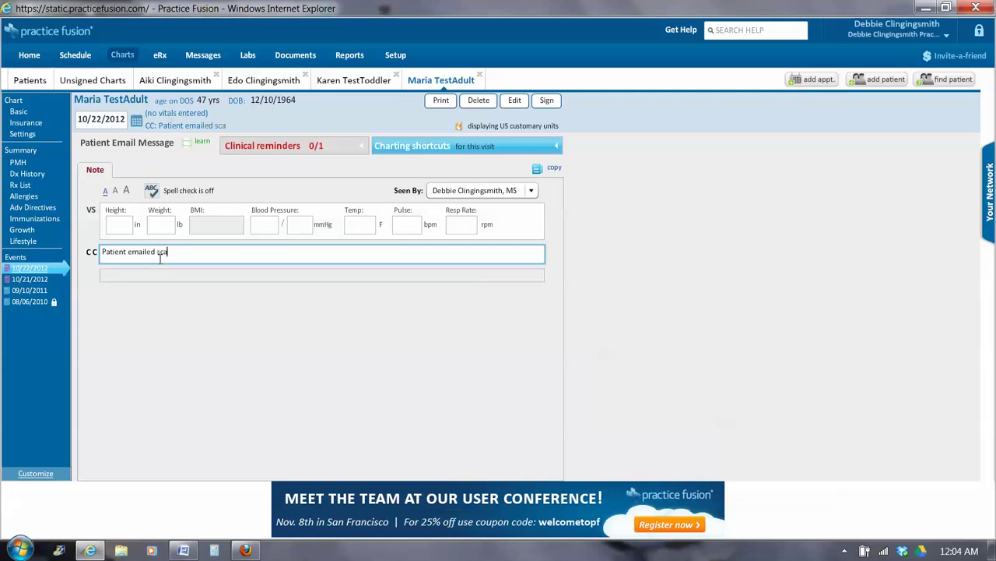
{"action": "type", "text": "ns of pay stubs."}
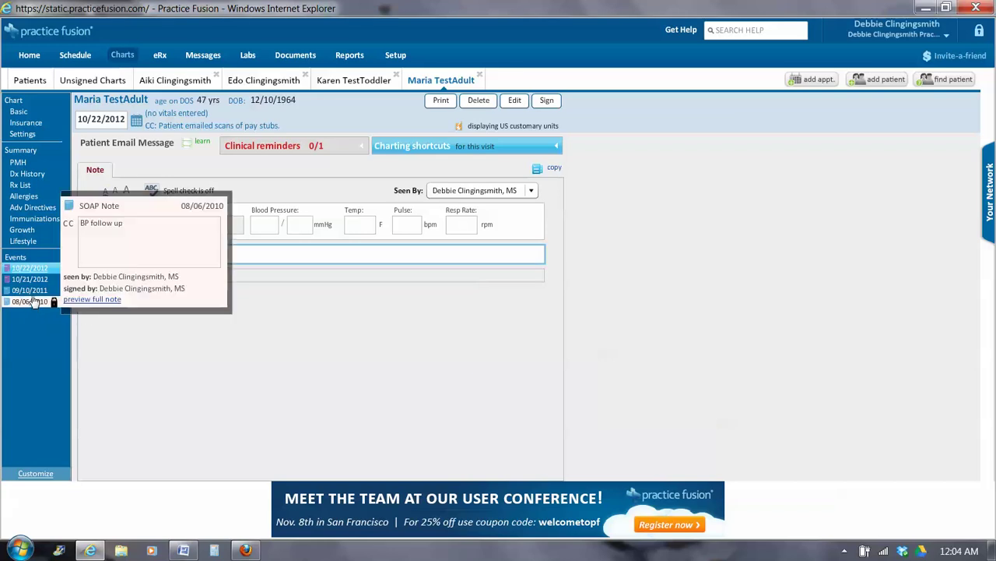
Open the 09/10/2011 Events entry: the diabetes and BP follow-up listing hypertension, hyperlipidemia, diabetes
{"action": "mouse_move", "coordinate": [33, 293]}
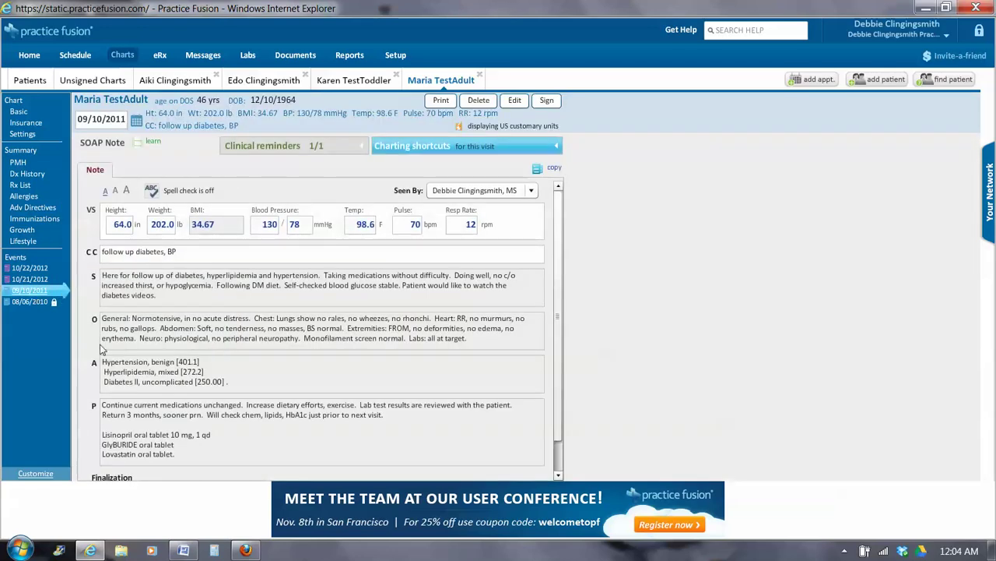
{"action": "mouse_move", "coordinate": [52, 309]}
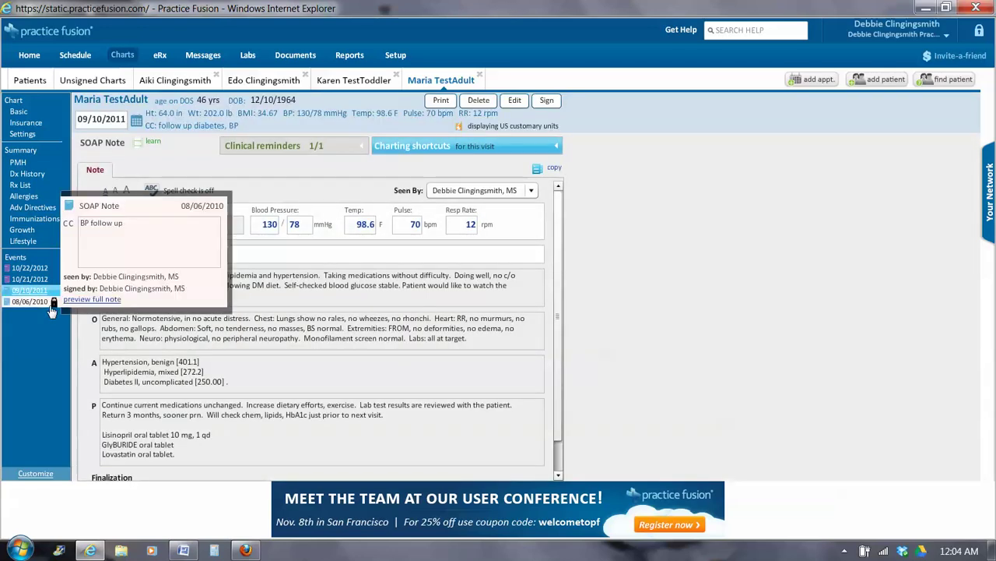